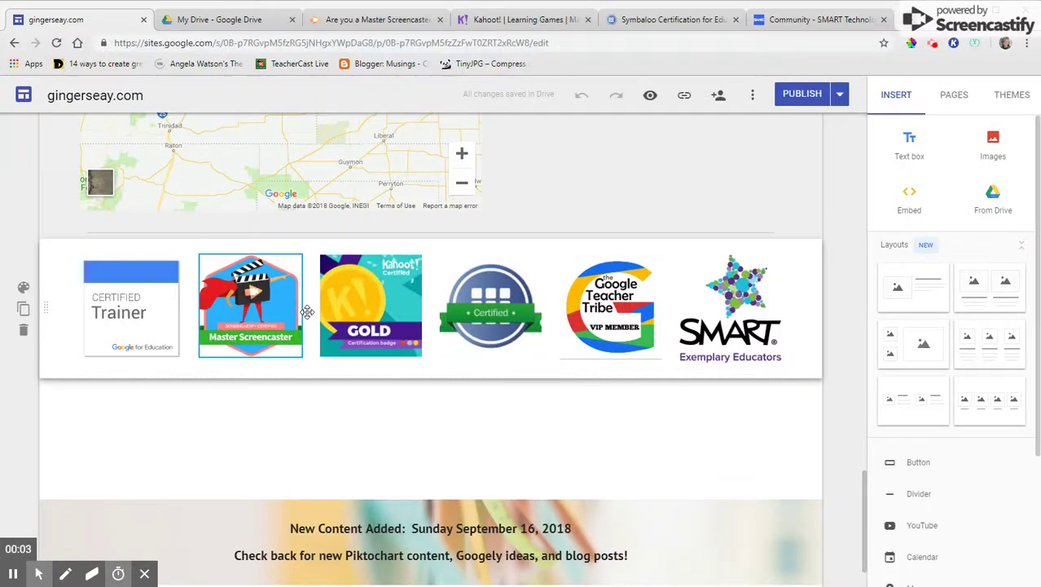
# Step: Scroll the gingerseay.com page down to the six certification badges and preview the site
pyautogui.scroll(3, 414, 313)
pyautogui.scroll(10, 414, 313)
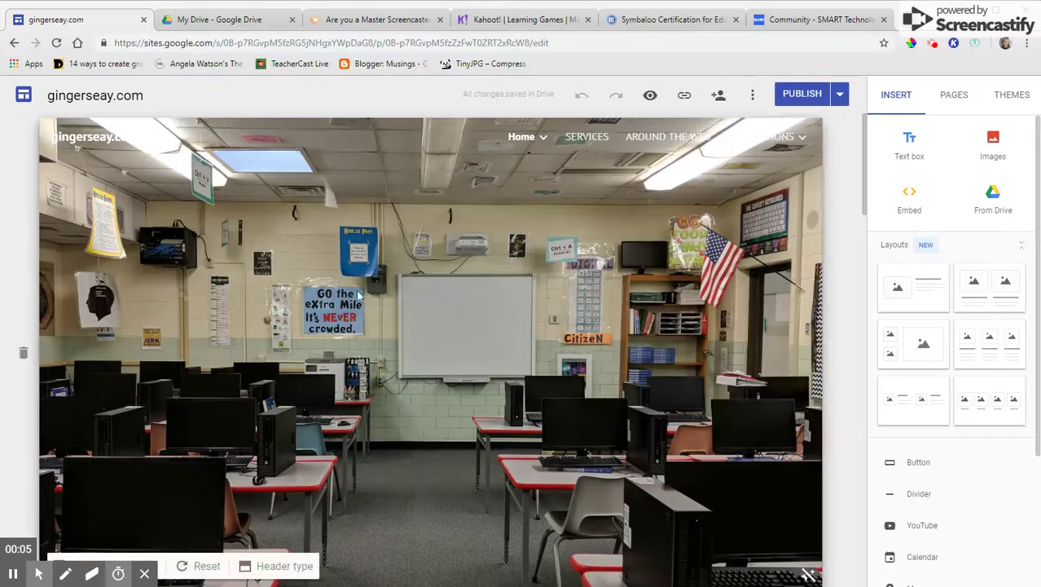
pyautogui.scroll(-1, 490, 367)
pyautogui.scroll(-1, 490, 366)
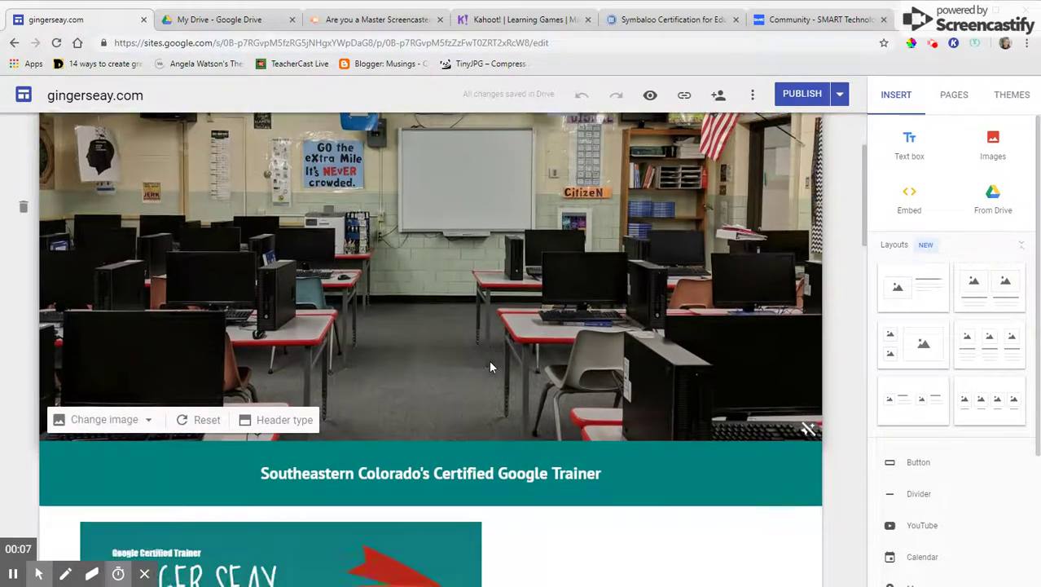
pyautogui.scroll(-3, 490, 366)
pyautogui.scroll(-1, 489, 367)
pyautogui.scroll(-3, 489, 367)
pyautogui.scroll(-3, 490, 367)
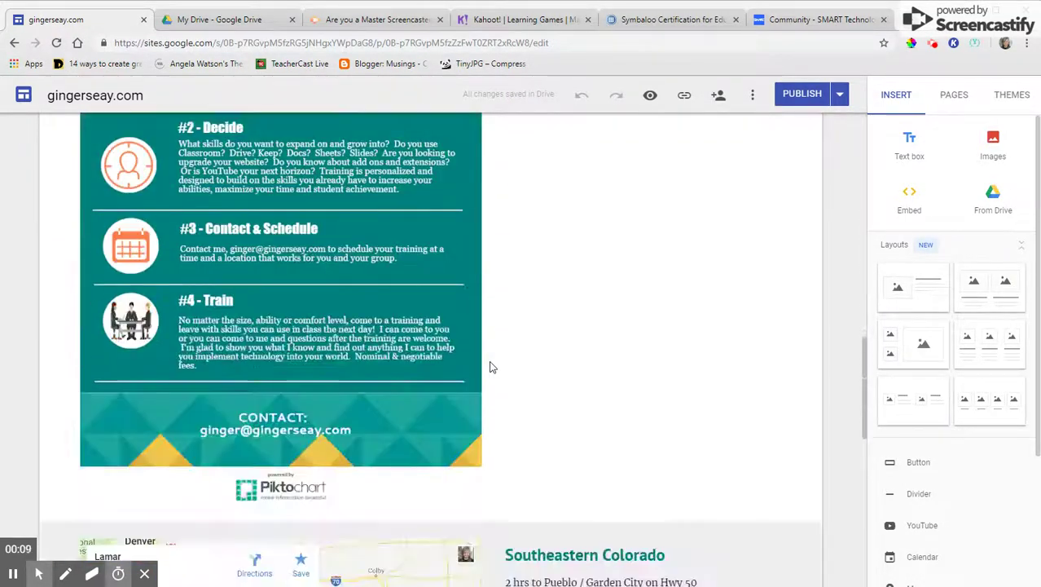
pyautogui.scroll(-3, 489, 367)
pyautogui.scroll(-3, 429, 371)
pyautogui.scroll(-2, 430, 371)
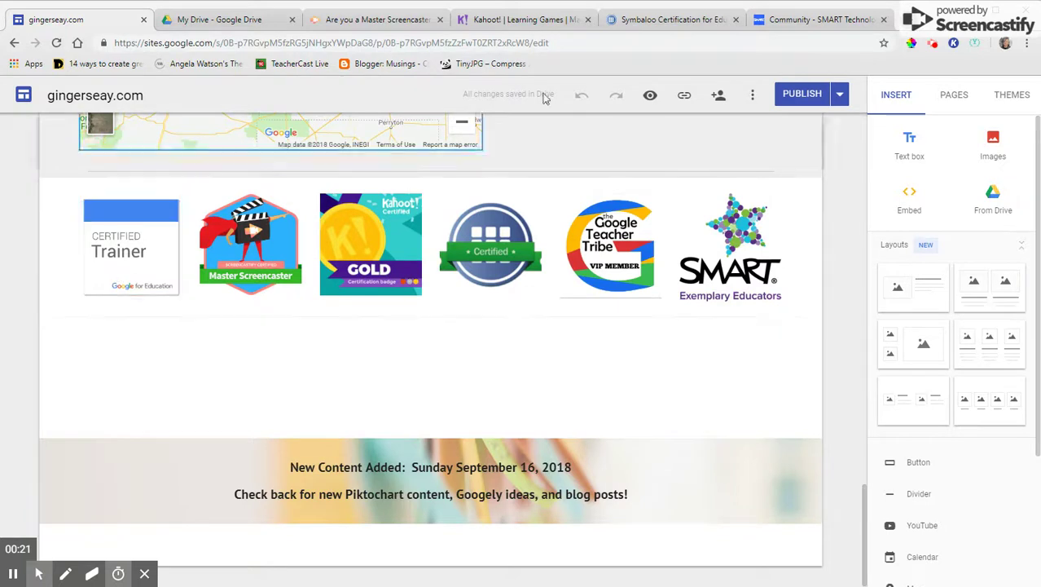
pyautogui.click(650, 97)
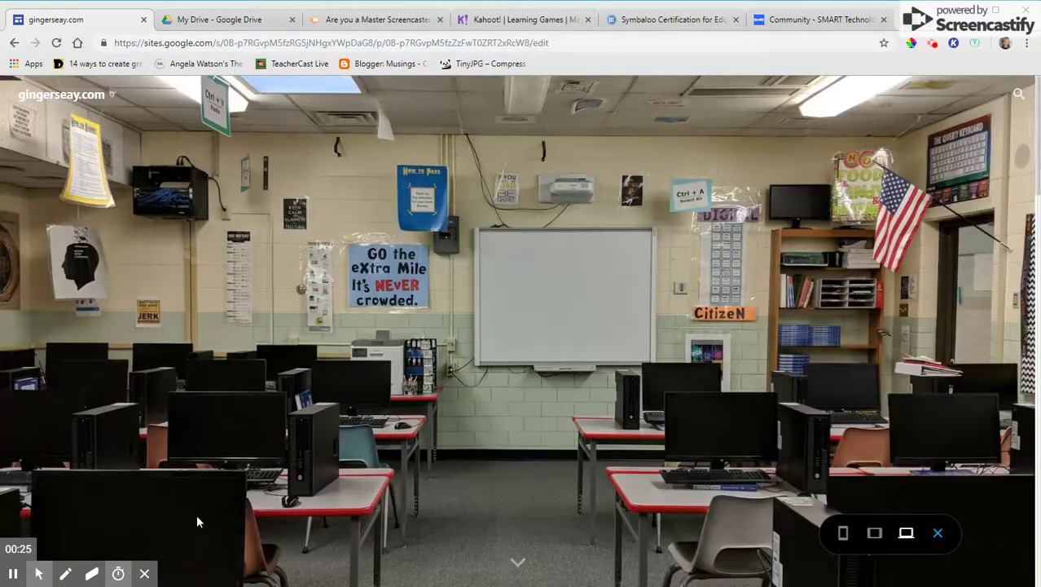
# Step: Read through the Google for Education Certified Trainer Course page, then close that tab
pyautogui.scroll(-10, 236, 458)
pyautogui.scroll(-5, 240, 461)
pyautogui.scroll(-5, 212, 407)
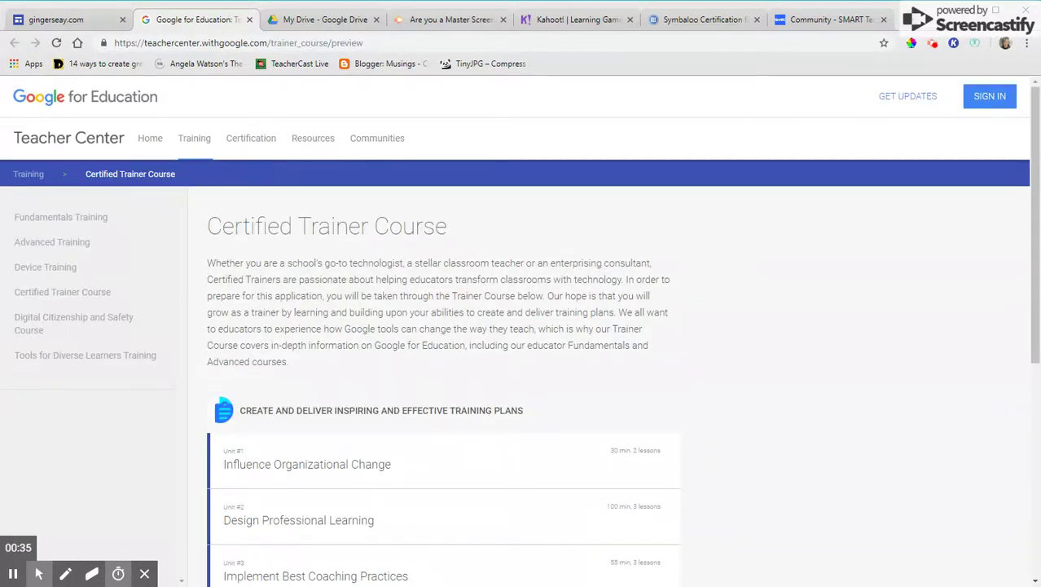
pyautogui.scroll(-2, 504, 263)
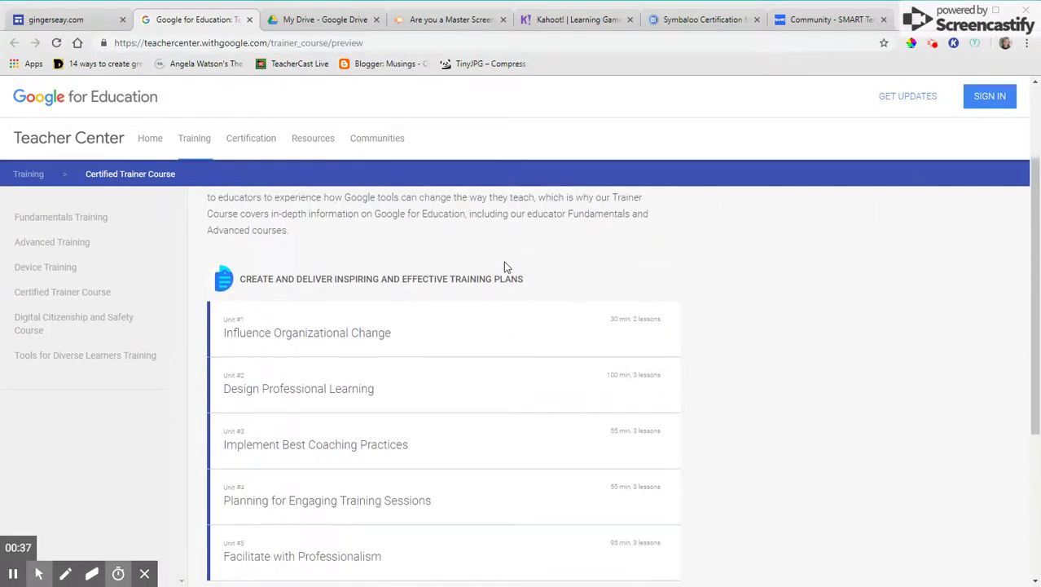
pyautogui.scroll(-2, 330, 322)
pyautogui.scroll(-1, 330, 324)
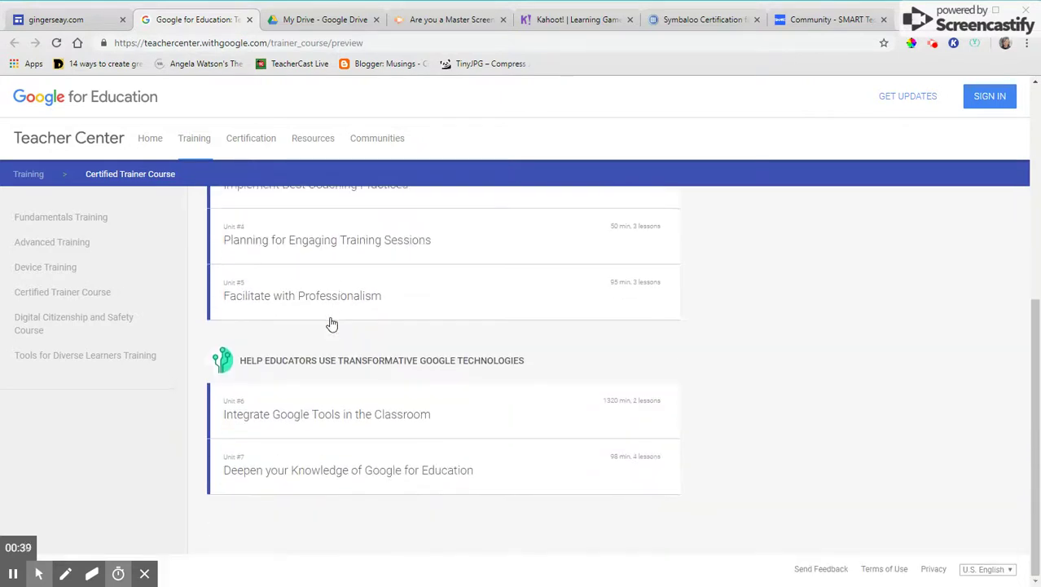
pyautogui.scroll(5, 516, 360)
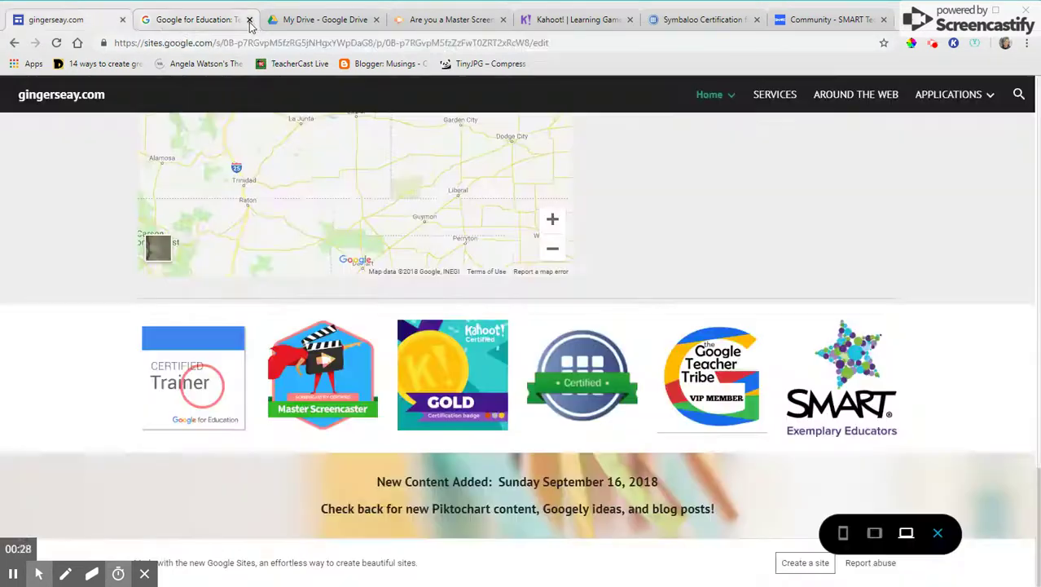
pyautogui.click(250, 20)
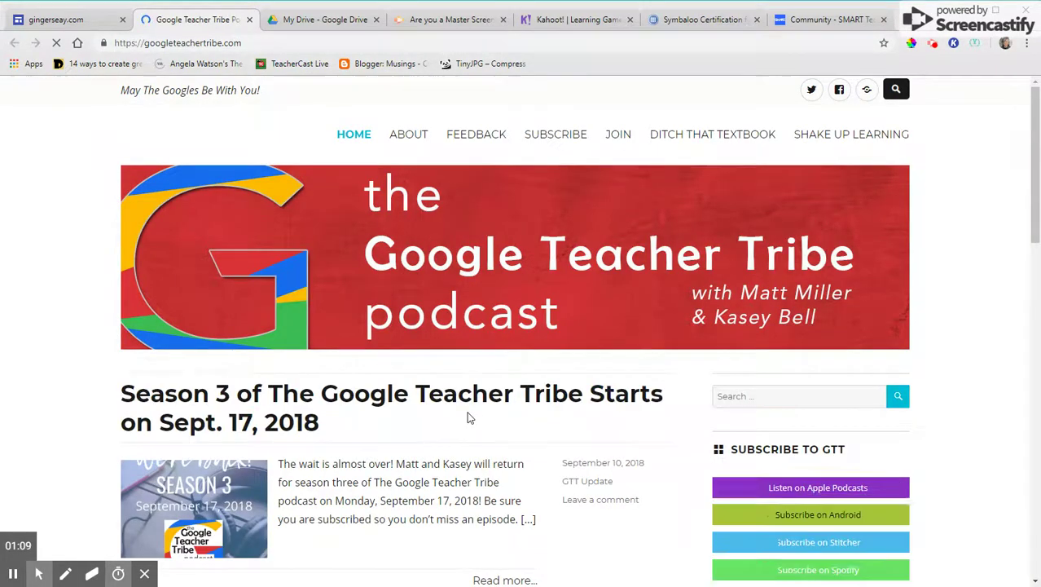
# Step: Browse the googleteachertribe.com podcast posts, then close the tab with Ctrl+W
pyautogui.scroll(-3, 468, 417)
pyautogui.scroll(-2, 469, 417)
pyautogui.scroll(-1, 468, 417)
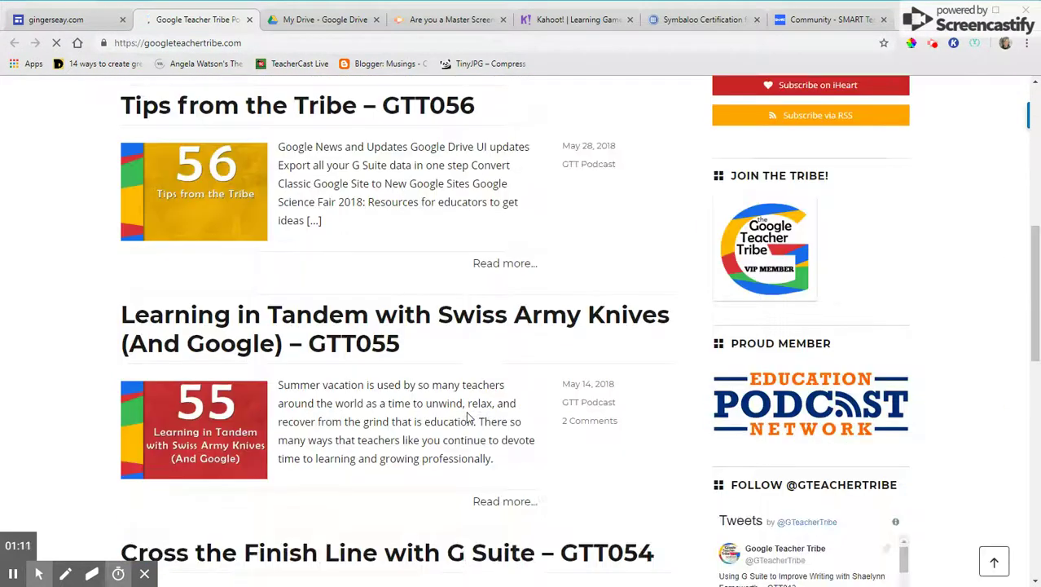
pyautogui.scroll(-1, 473, 417)
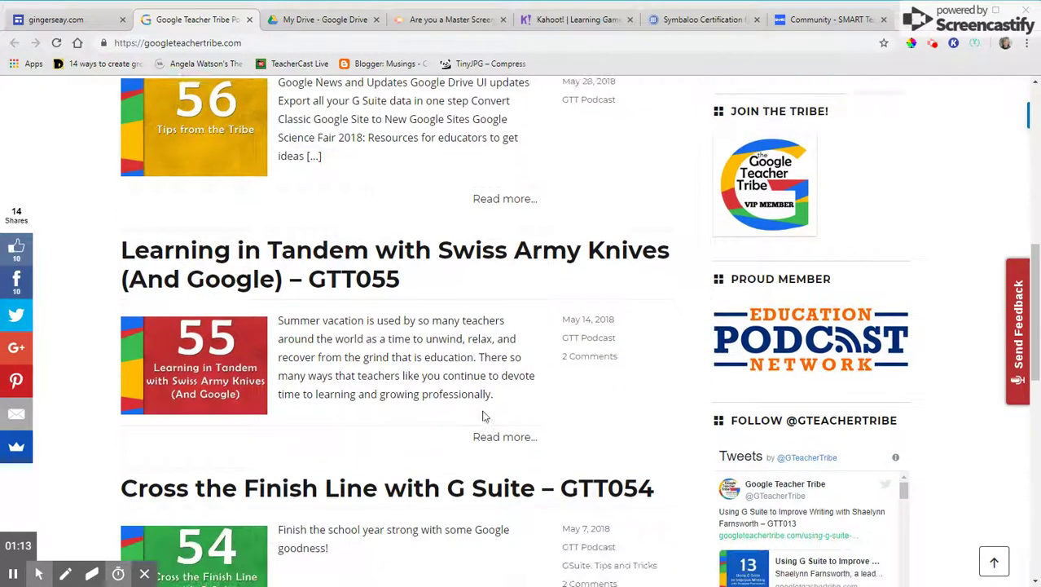
pyautogui.scroll(-2, 486, 418)
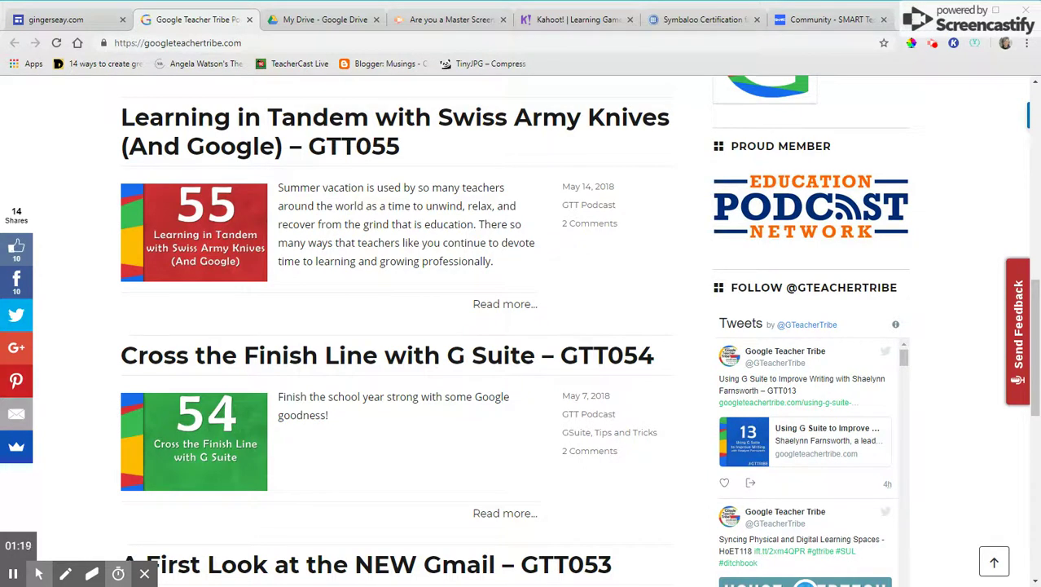
pyautogui.scroll(-3, 501, 412)
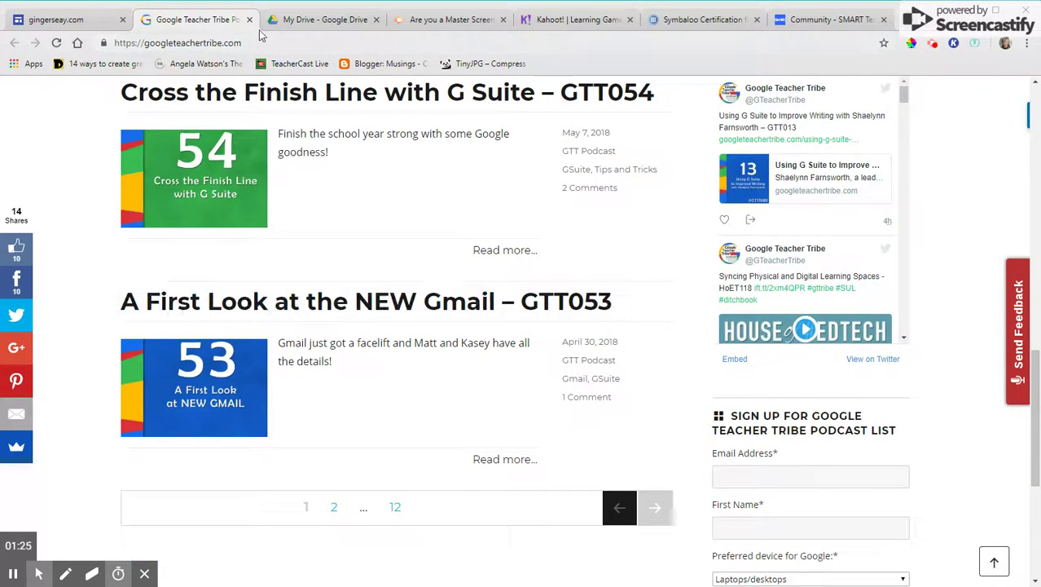
pyautogui.hotkey('ctrl', 'w')
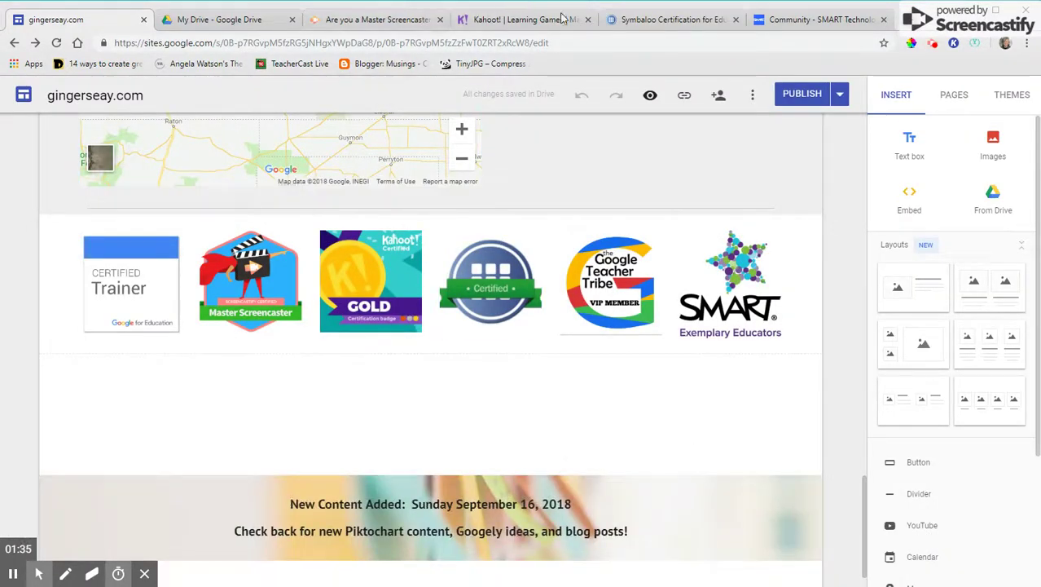
pyautogui.moveTo(250, 281)
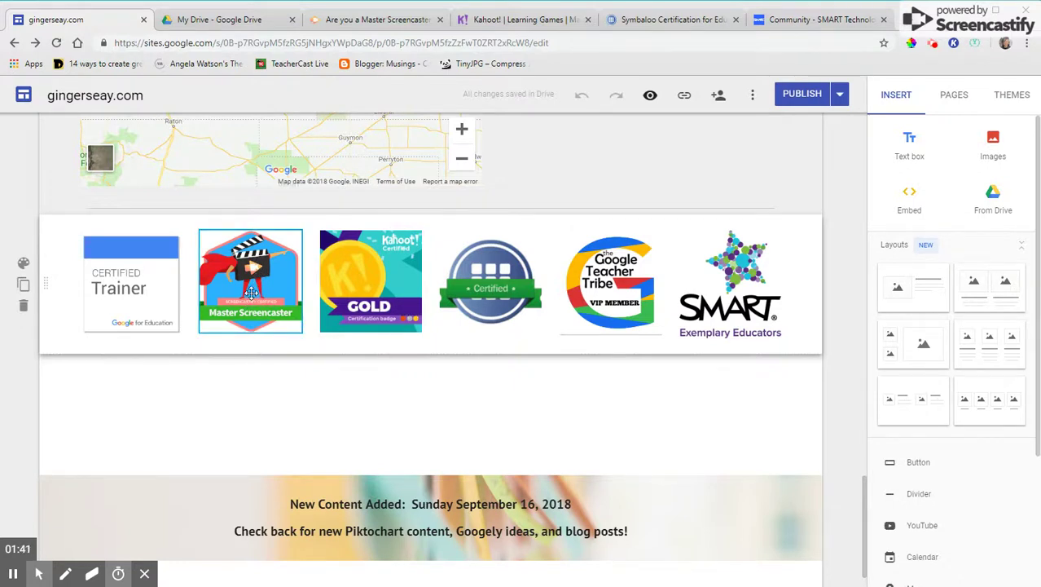
# Step: Start a link on the Master Screencaster badge and browse the site pages offered as targets
pyautogui.click(252, 284)
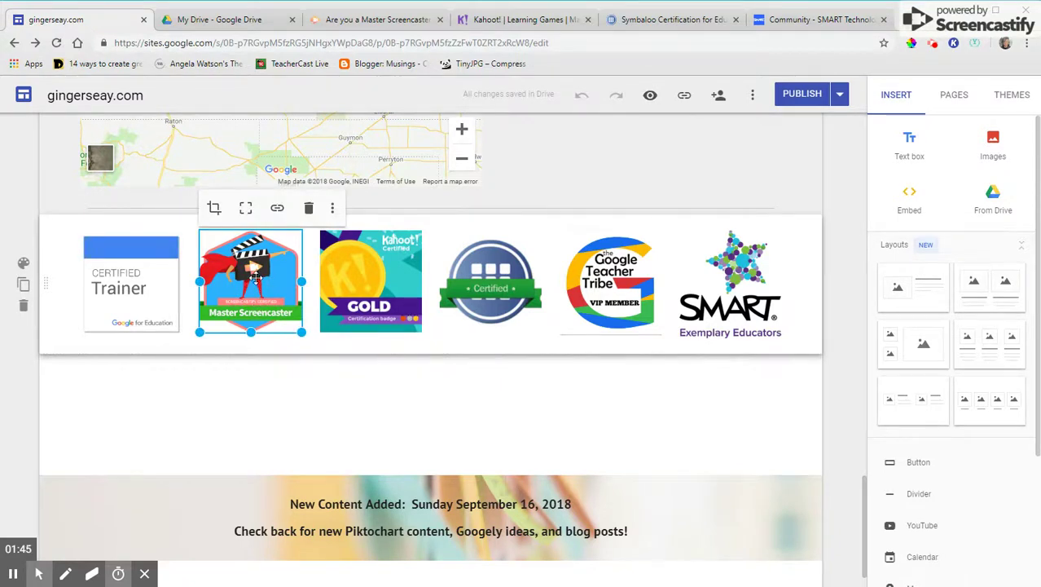
pyautogui.click(277, 210)
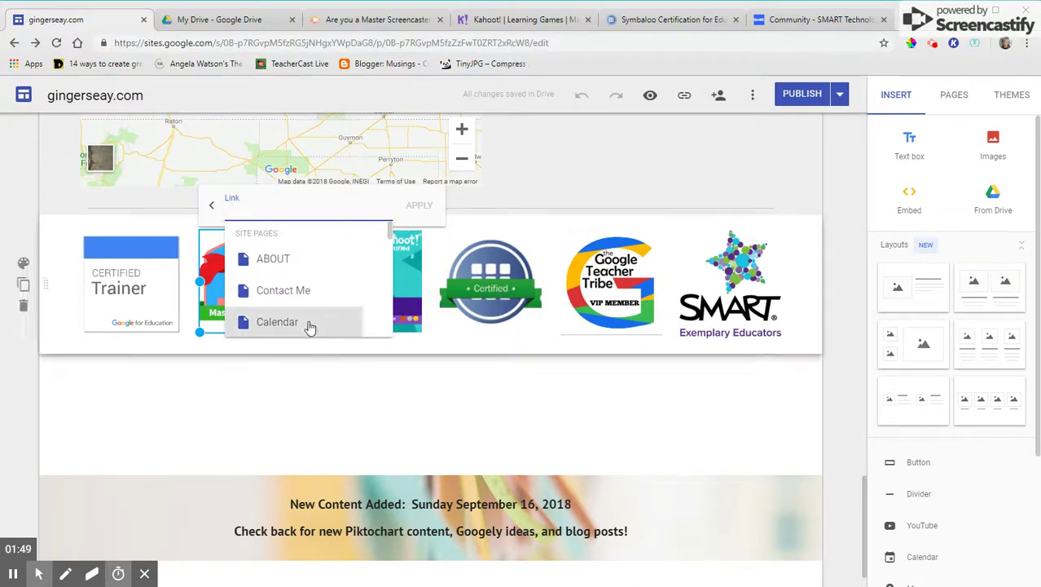
pyautogui.scroll(-2, 274, 267)
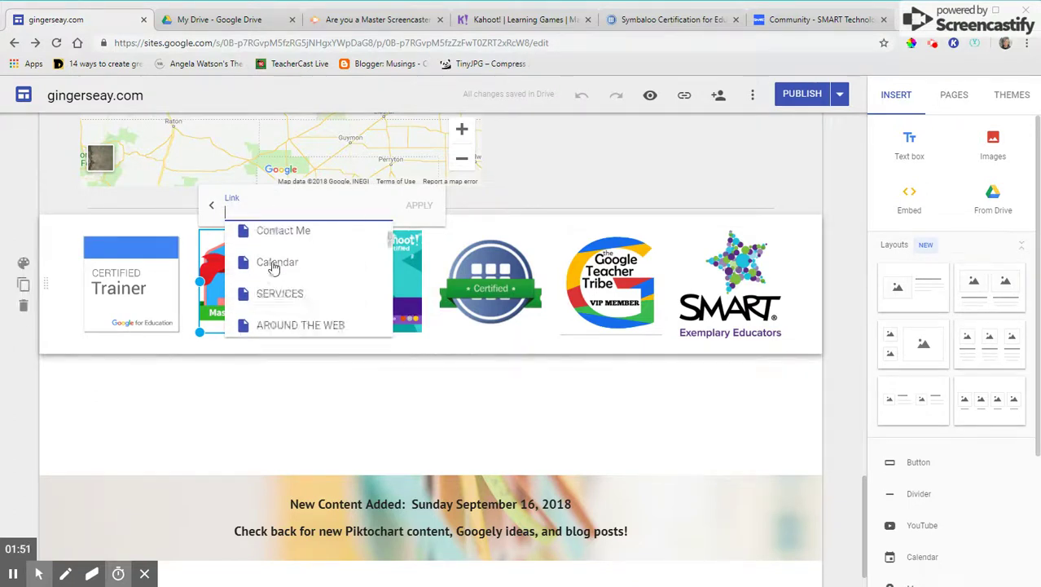
pyautogui.scroll(-2, 274, 267)
pyautogui.scroll(-1, 274, 267)
pyautogui.scroll(-1, 274, 267)
pyautogui.scroll(-2, 274, 268)
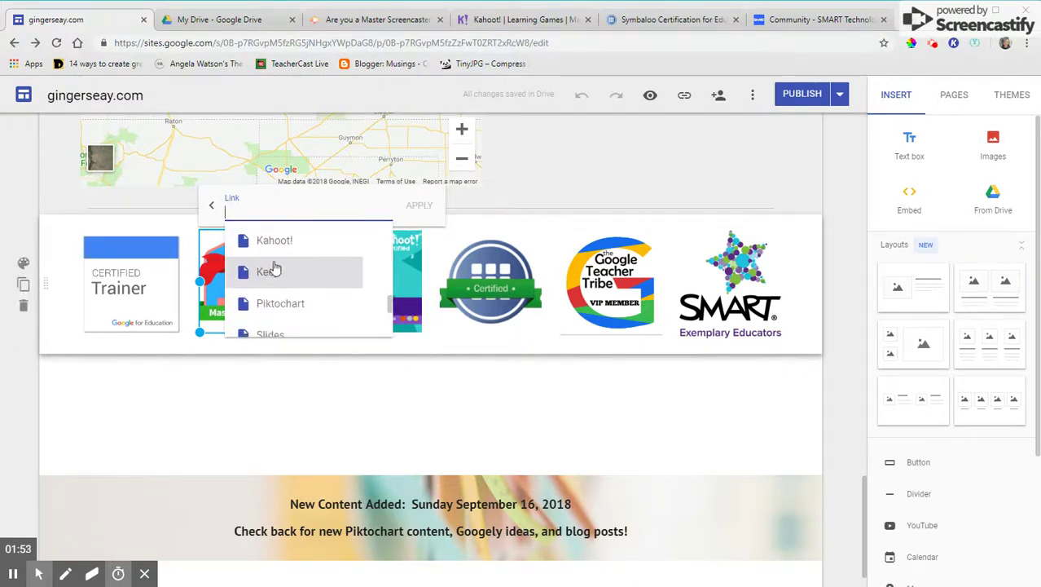
pyautogui.scroll(-2, 273, 267)
pyautogui.scroll(-2, 275, 268)
pyautogui.scroll(-1, 276, 268)
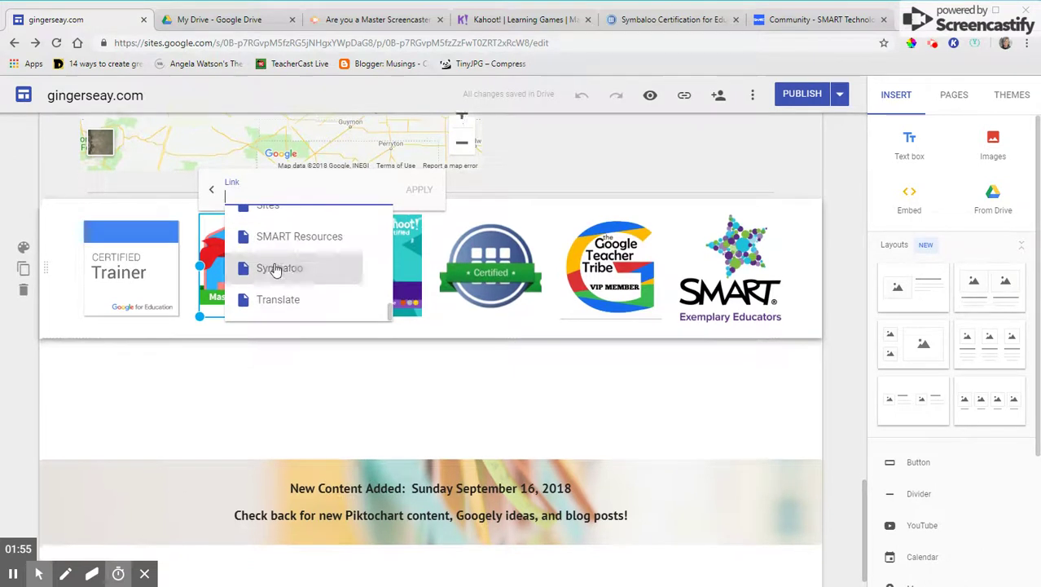
pyautogui.scroll(1, 278, 284)
pyautogui.scroll(2, 278, 285)
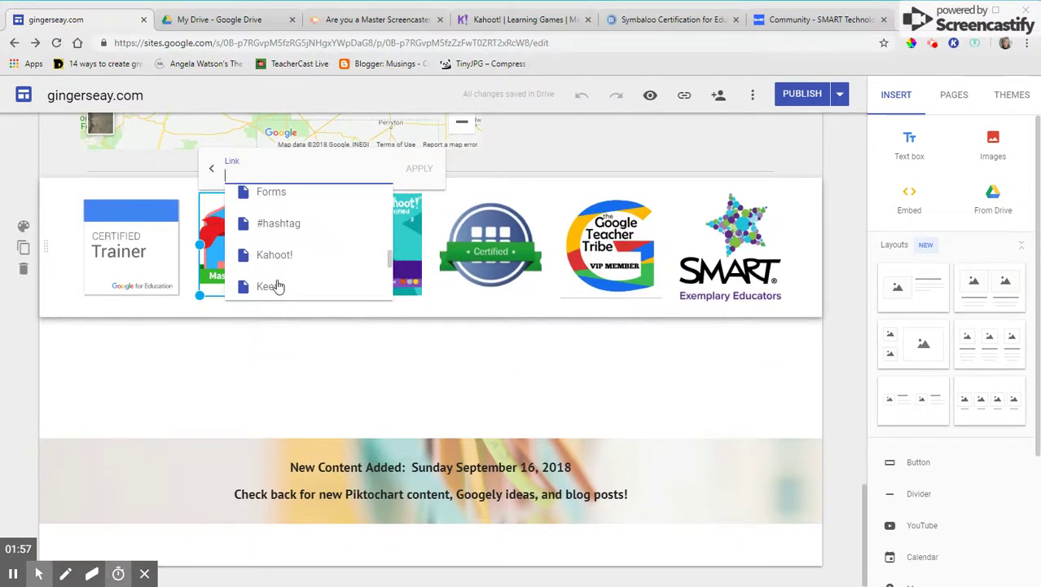
pyautogui.scroll(1, 278, 285)
pyautogui.scroll(2, 278, 285)
pyautogui.scroll(2, 278, 285)
pyautogui.scroll(2, 278, 285)
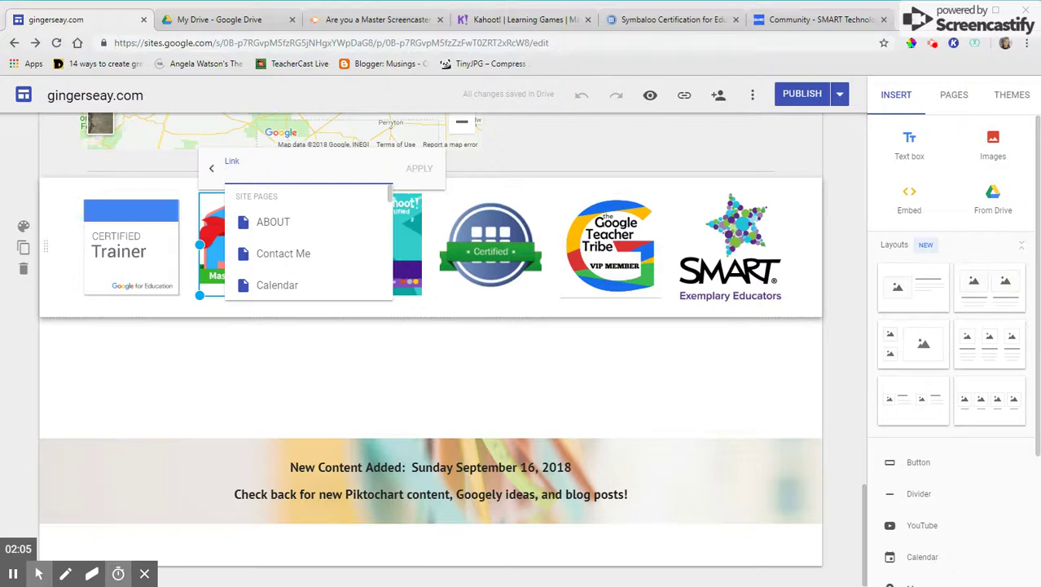
pyautogui.click(380, 19)
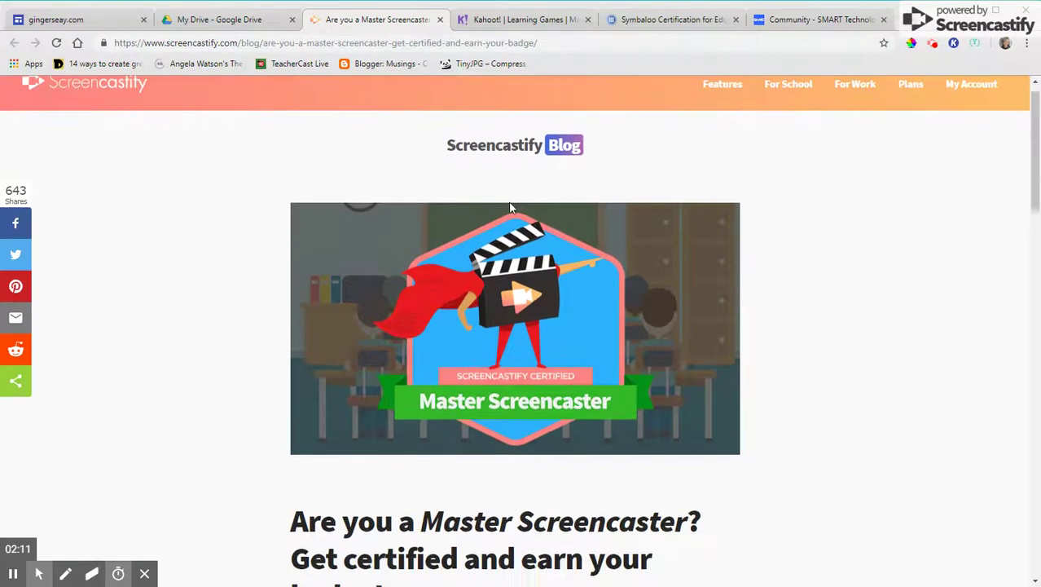
# Step: Review the Screencastify Master Screencaster certification blog post
pyautogui.scroll(-4, 473, 245)
pyautogui.scroll(-1, 436, 281)
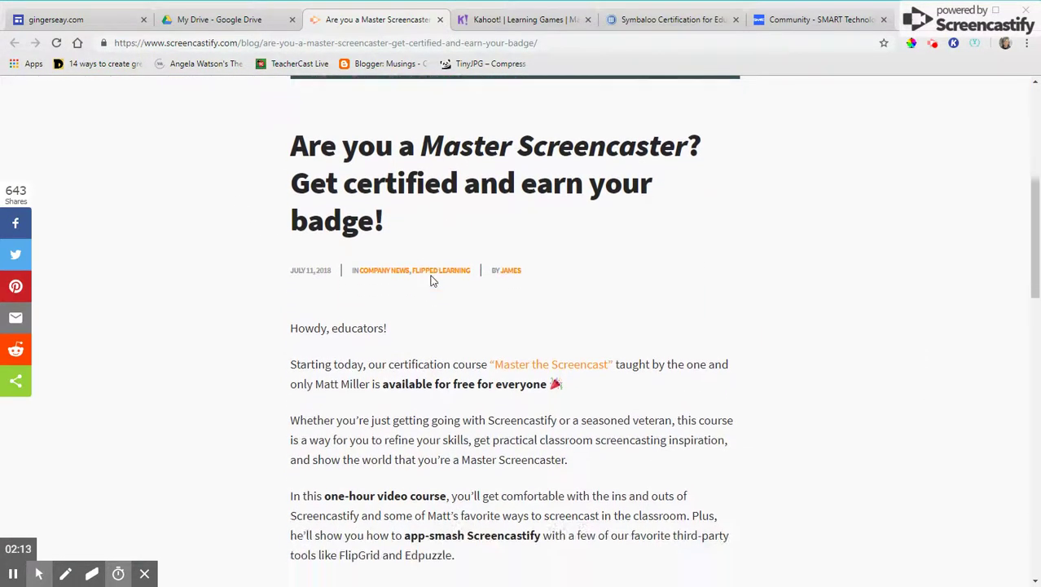
pyautogui.scroll(-1, 436, 282)
pyautogui.scroll(-5, 434, 280)
pyautogui.scroll(-1, 432, 279)
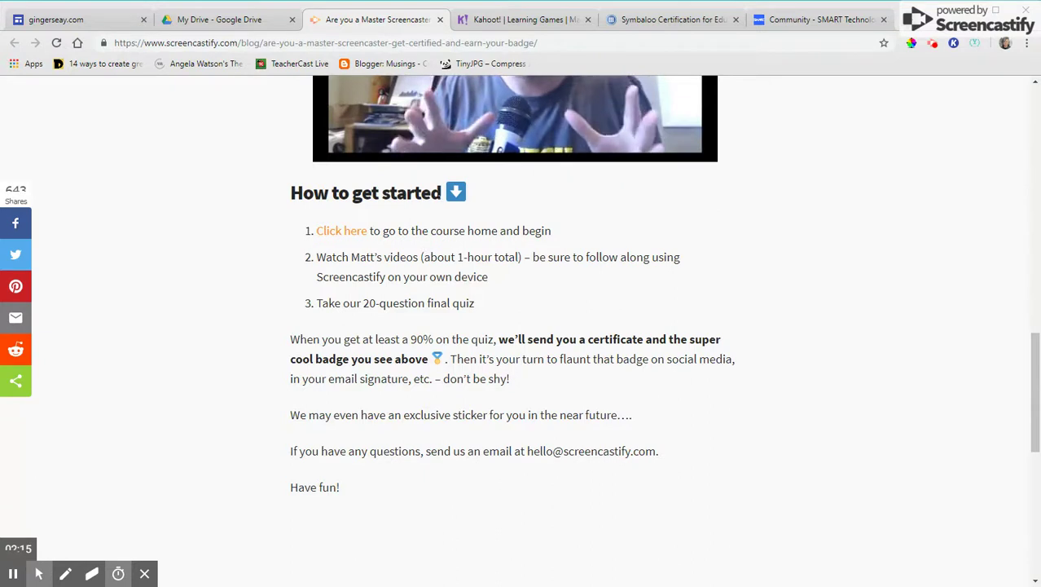
pyautogui.scroll(1, 433, 280)
pyautogui.scroll(4, 395, 284)
pyautogui.scroll(2, 465, 369)
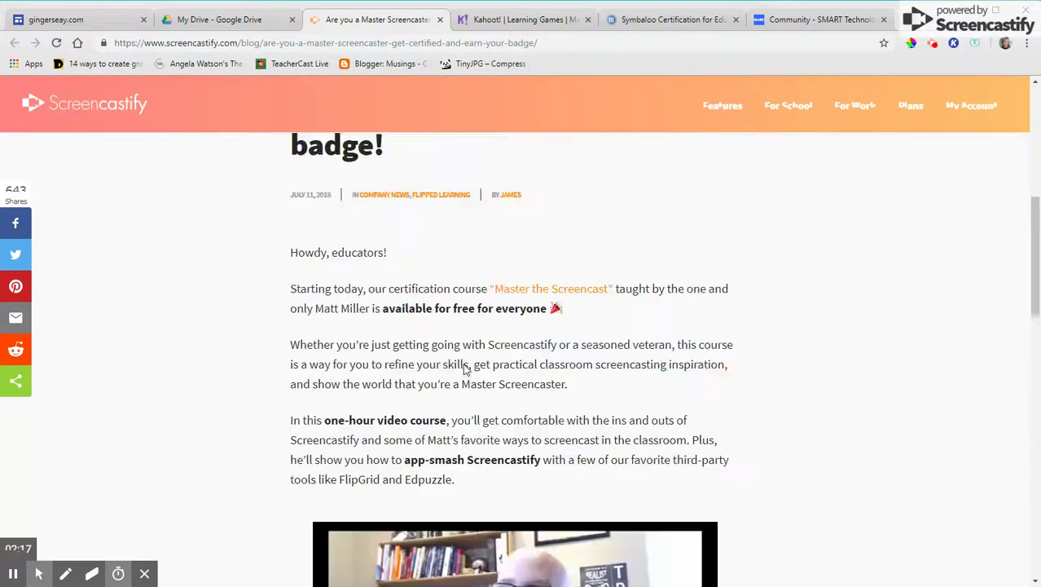
pyautogui.scroll(5, 463, 364)
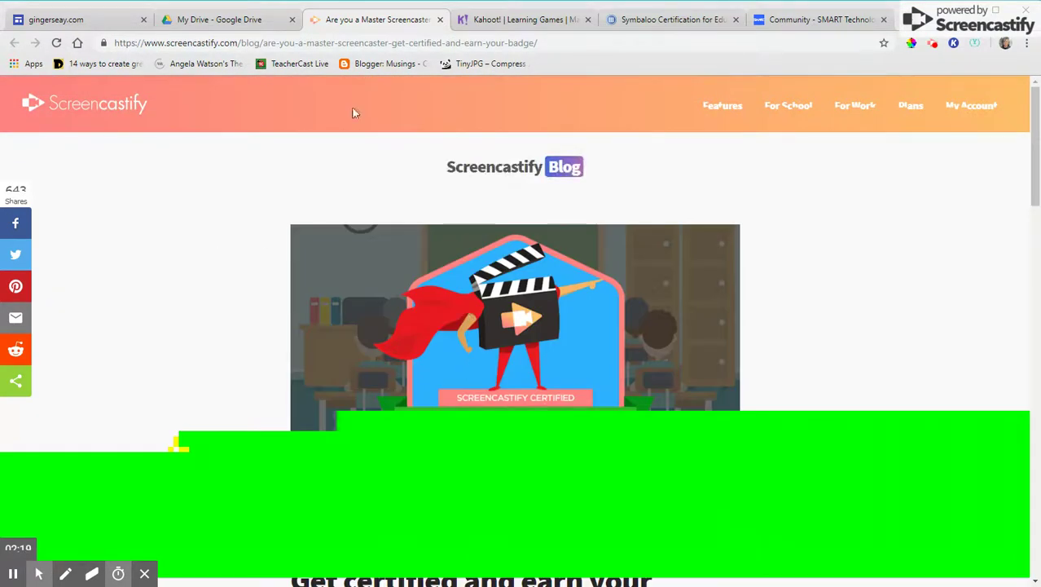
# Step: Copy the blog post's web address and return to the Google Sites link box
pyautogui.click(539, 44)
pyautogui.hotkey('ctrl', 'a')
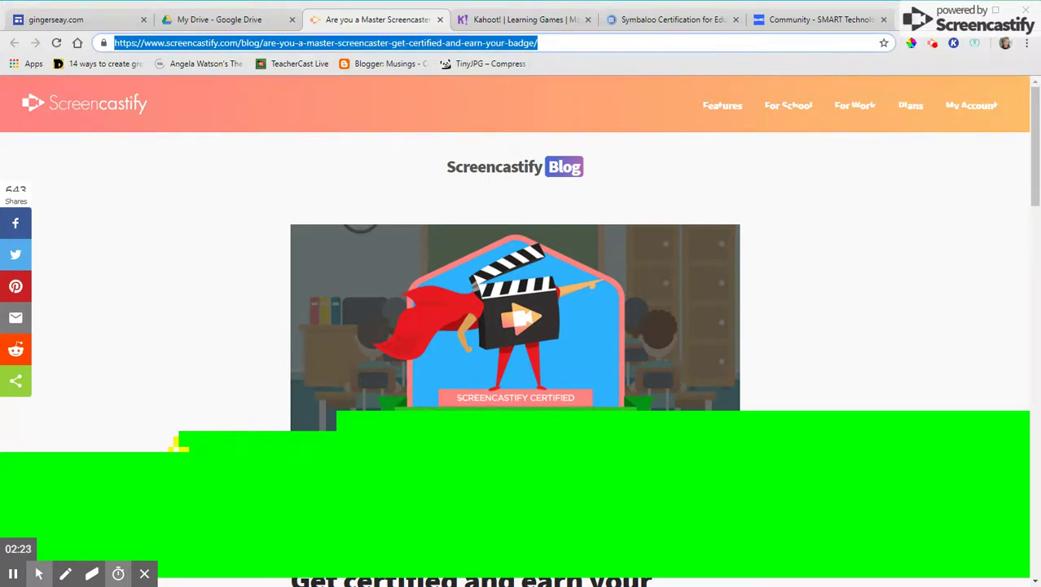
pyautogui.click(93, 25)
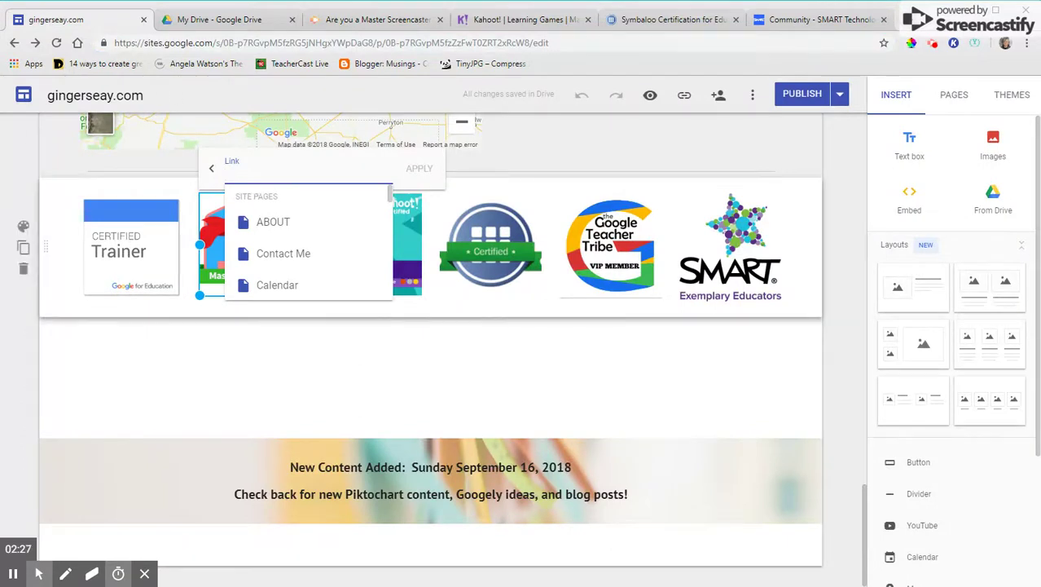
# Step: Paste the Screencastify post URL as the Master Screencaster badge's link and apply it
pyautogui.hotkey('ctrl', 'v')
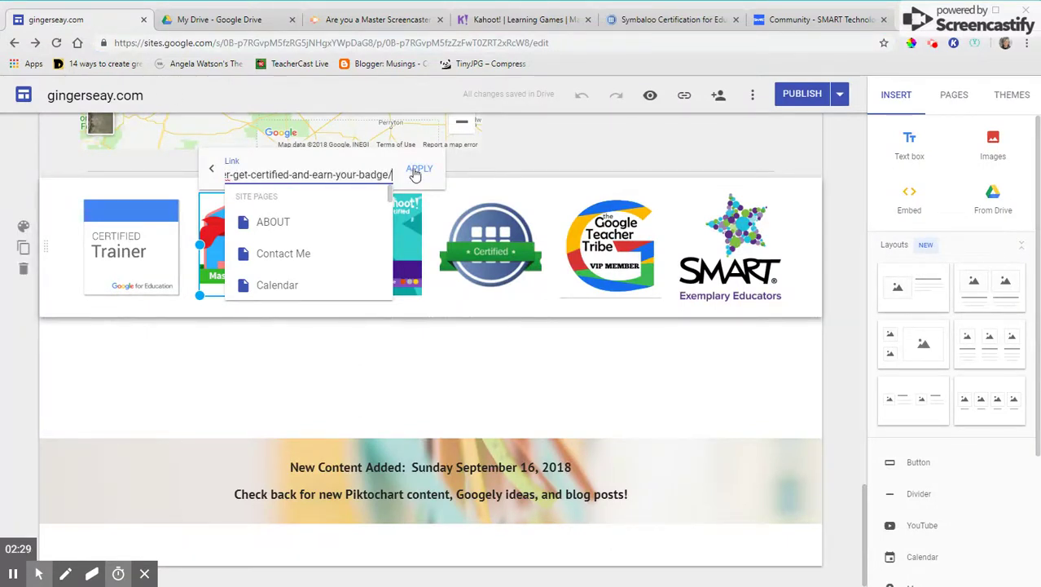
pyautogui.click(416, 171)
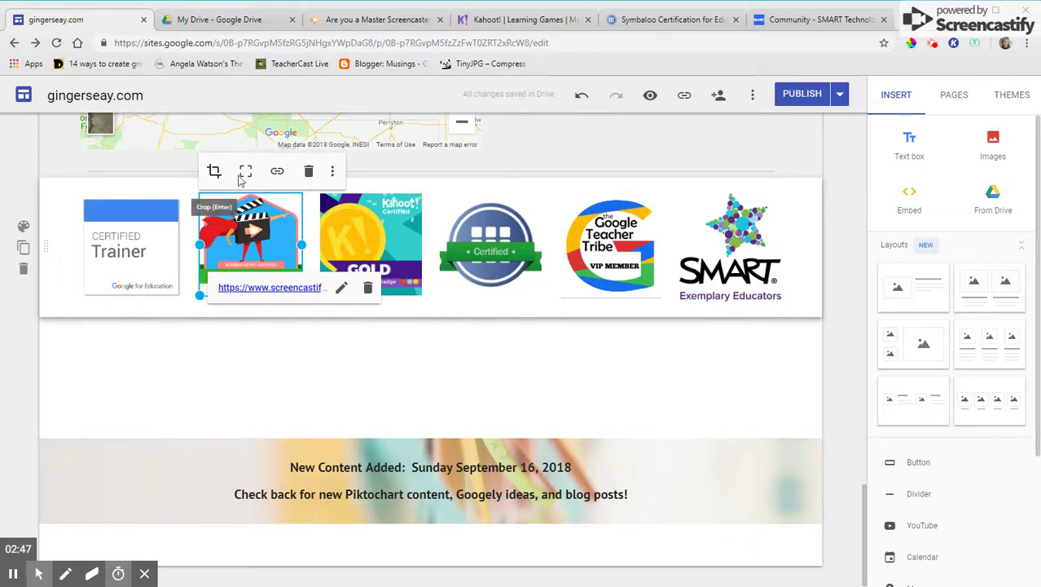
pyautogui.click(333, 172)
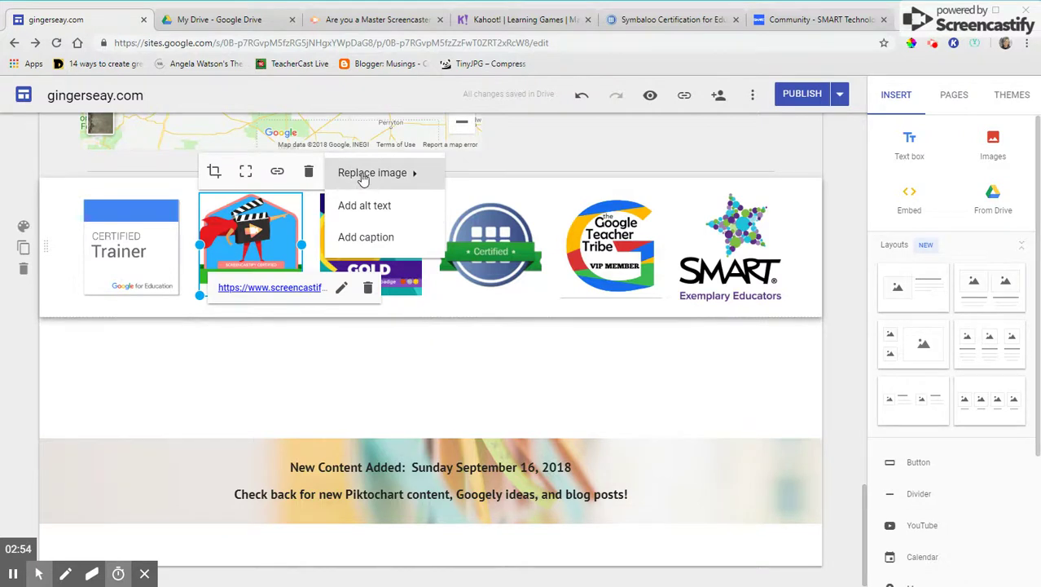
pyautogui.click(323, 361)
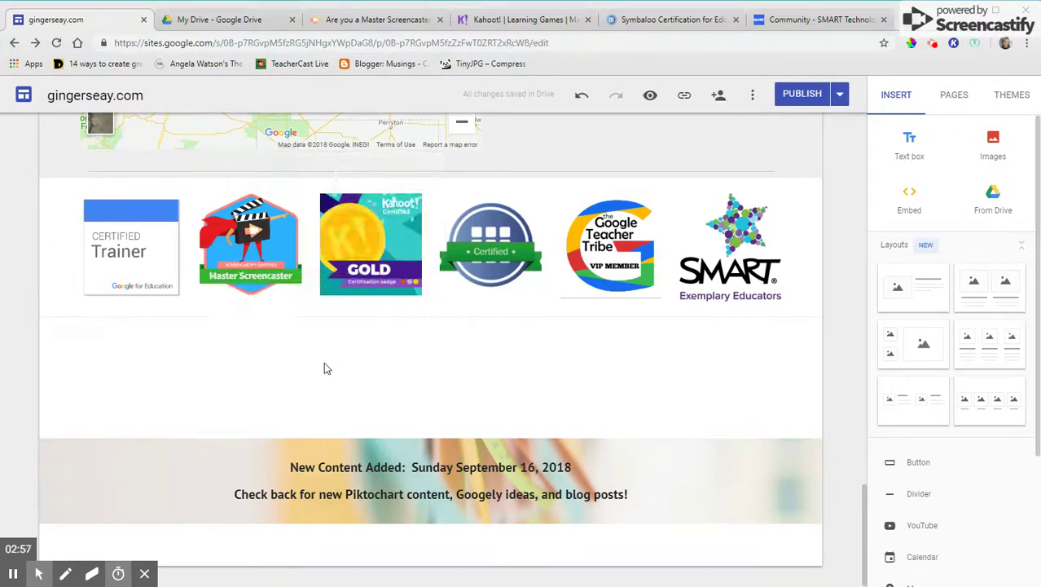
pyautogui.click(362, 245)
# Step: Copy the kahoot.com address and apply it as the Kahoot GOLD badge's link
pyautogui.click(398, 172)
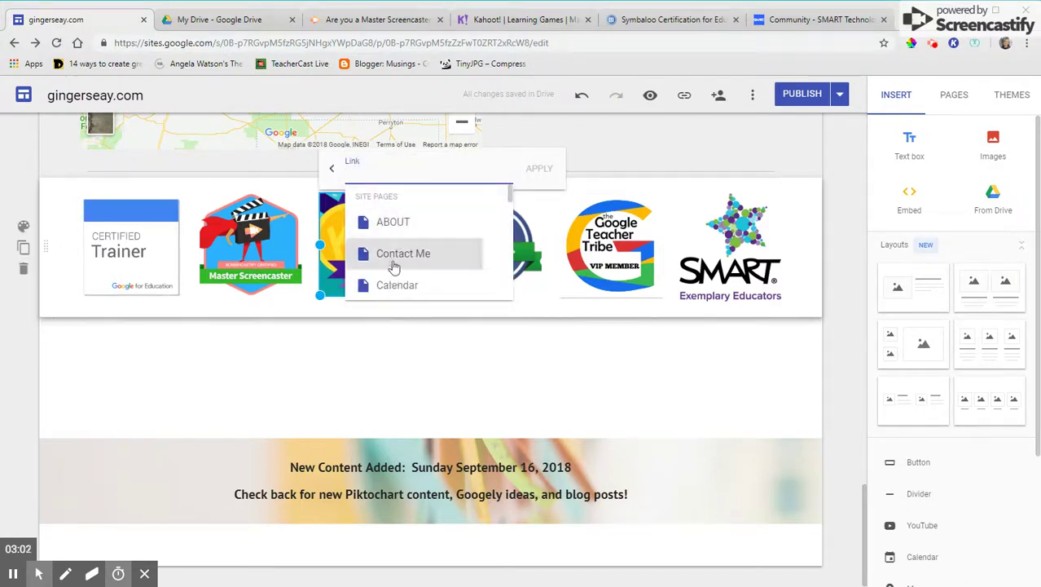
pyautogui.scroll(-2, 404, 272)
pyautogui.scroll(-2, 405, 272)
pyautogui.scroll(-2, 406, 271)
pyautogui.scroll(-2, 406, 272)
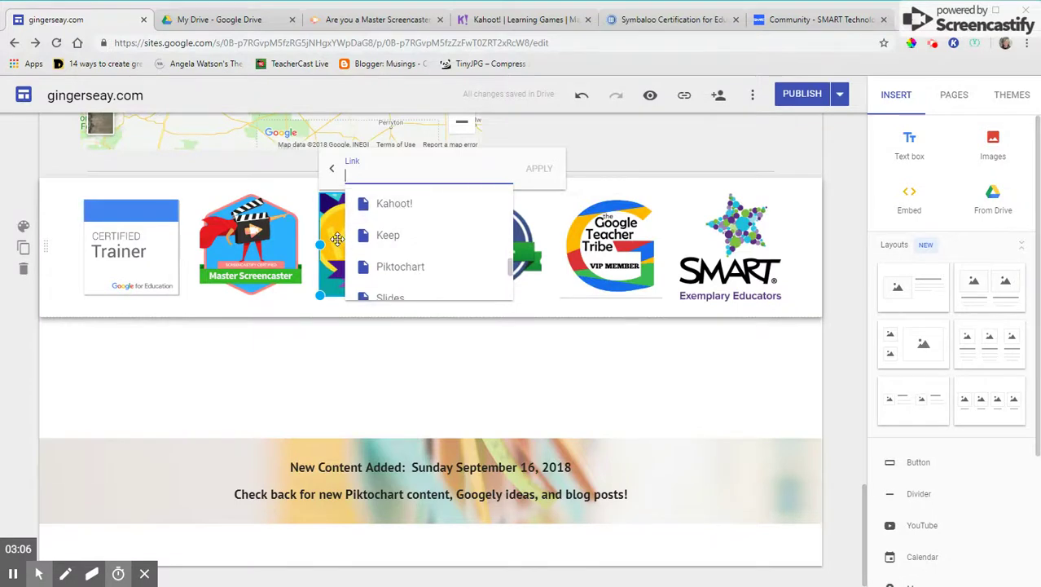
pyautogui.click(522, 21)
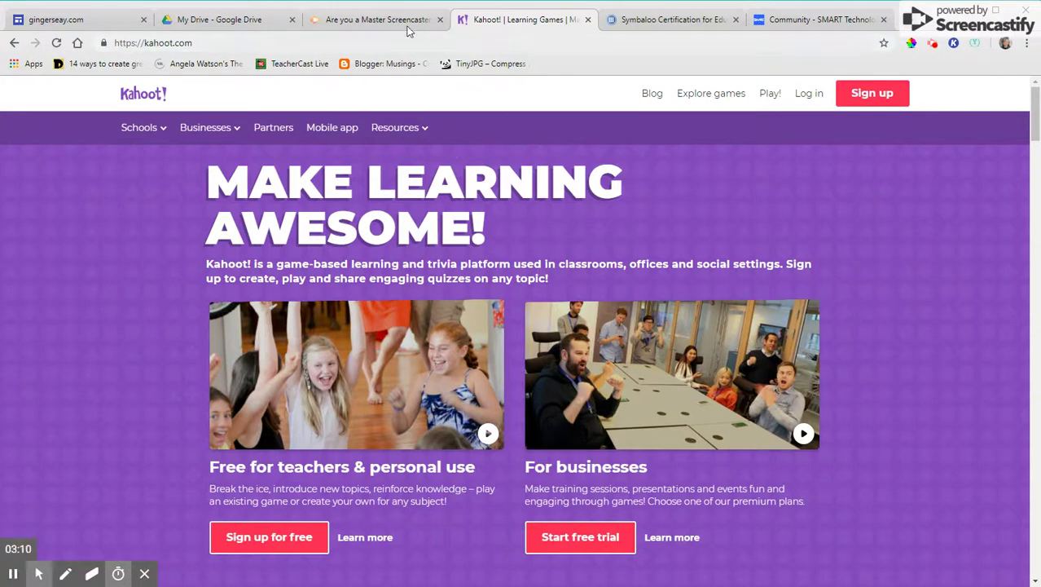
pyautogui.click(153, 43)
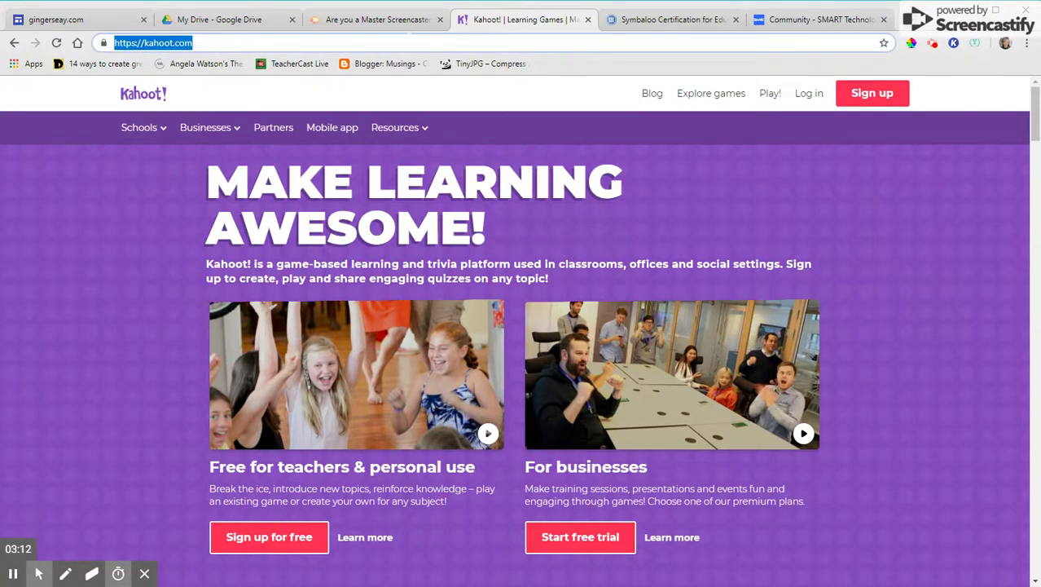
pyautogui.click(55, 19)
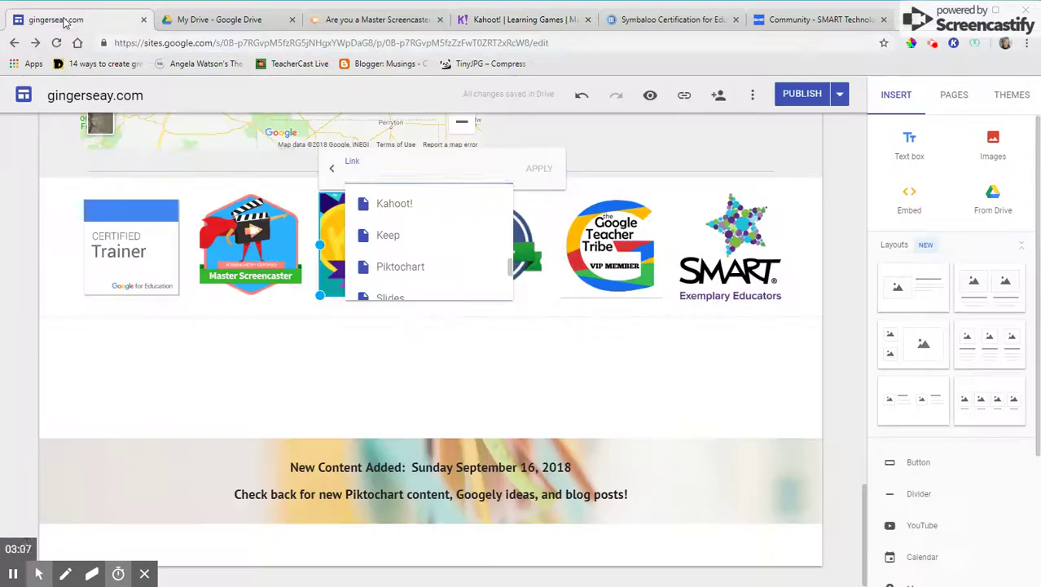
pyautogui.write('https://kahoot.com/')
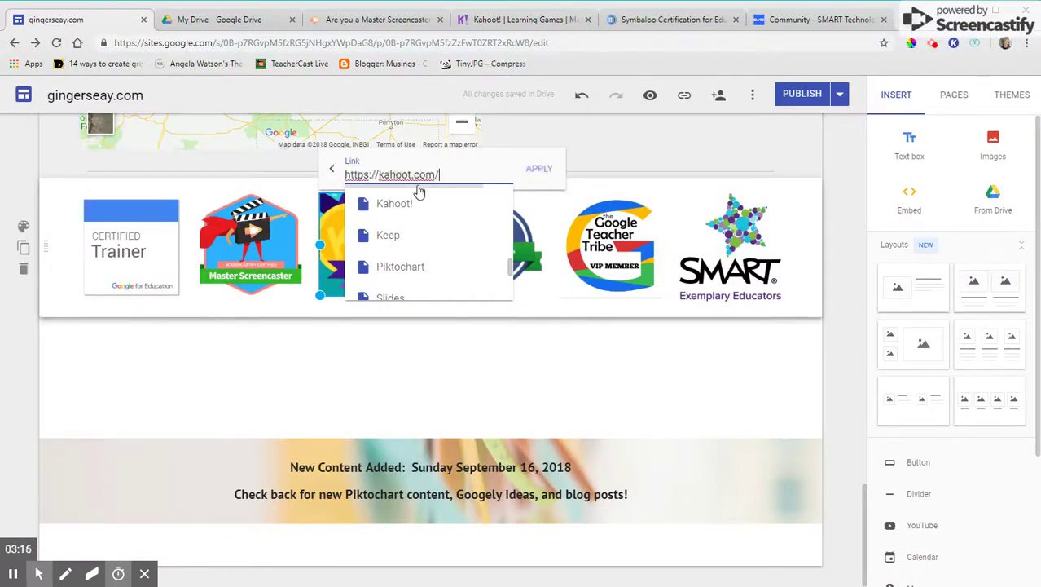
pyautogui.click(537, 170)
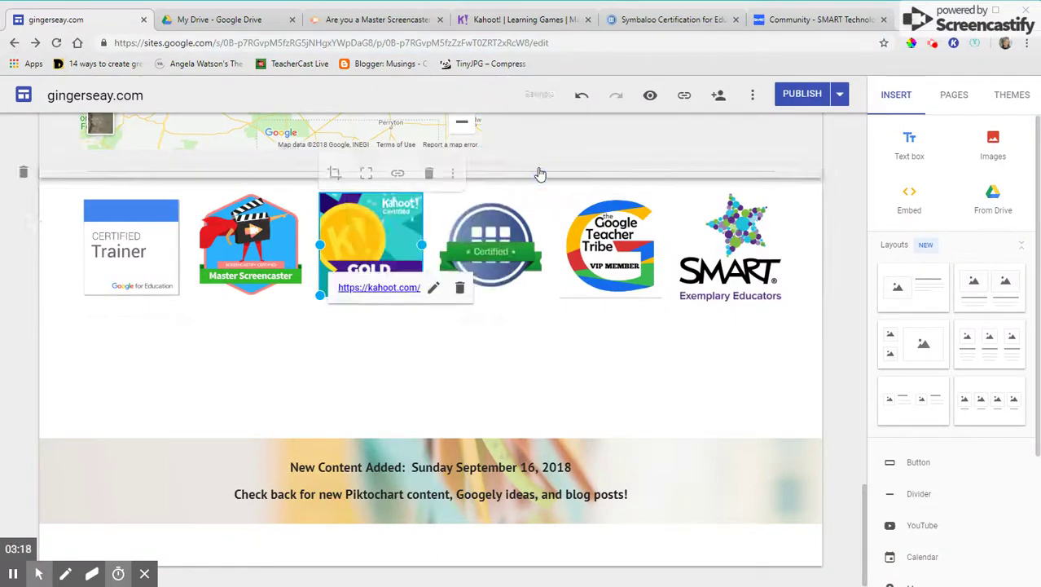
# Step: Test the new Kahoot link by browsing the opened kahoot.com page, then return to the editor
pyautogui.click(532, 20)
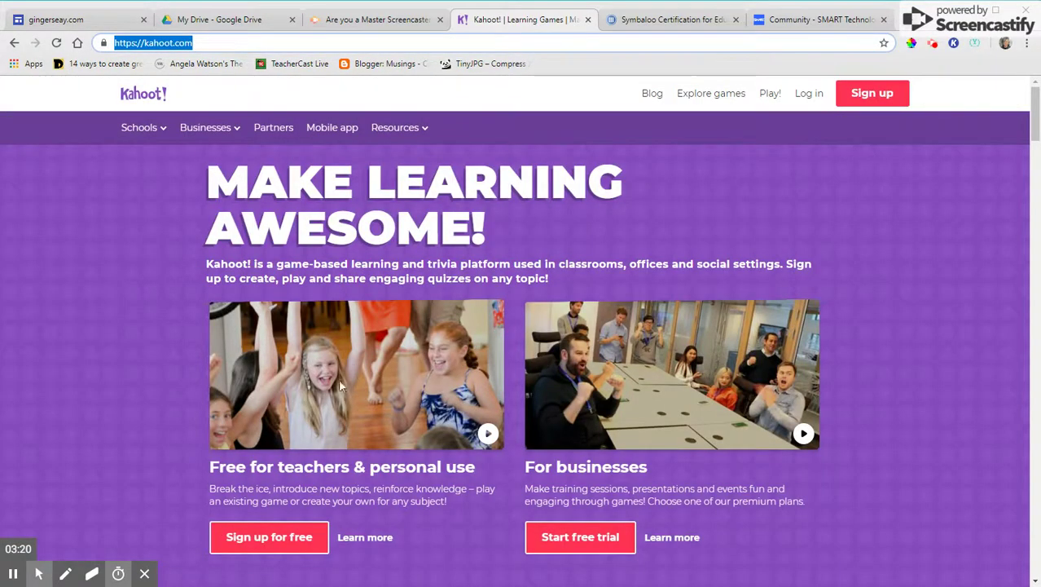
pyautogui.scroll(-1, 289, 489)
pyautogui.scroll(-1, 326, 465)
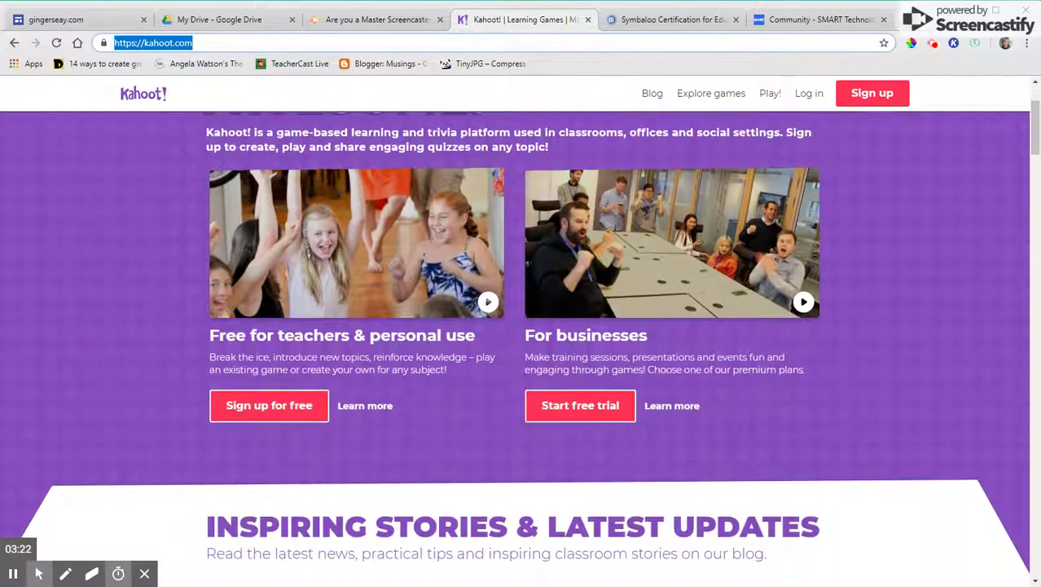
pyautogui.scroll(-1, 374, 442)
pyautogui.scroll(-1, 381, 432)
pyautogui.scroll(-2, 407, 383)
pyautogui.scroll(-3, 436, 330)
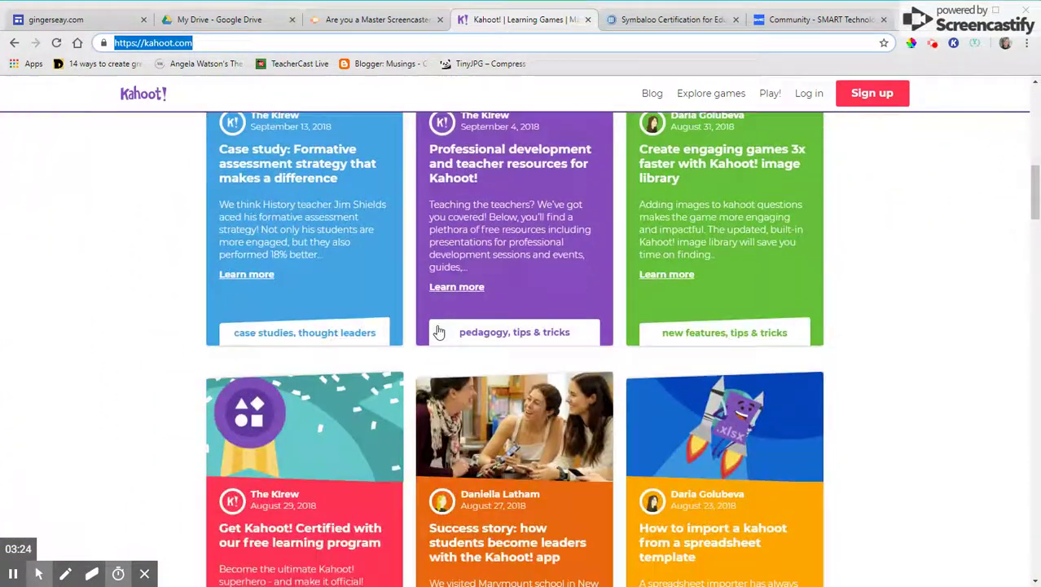
pyautogui.scroll(-3, 437, 330)
pyautogui.scroll(-1, 438, 332)
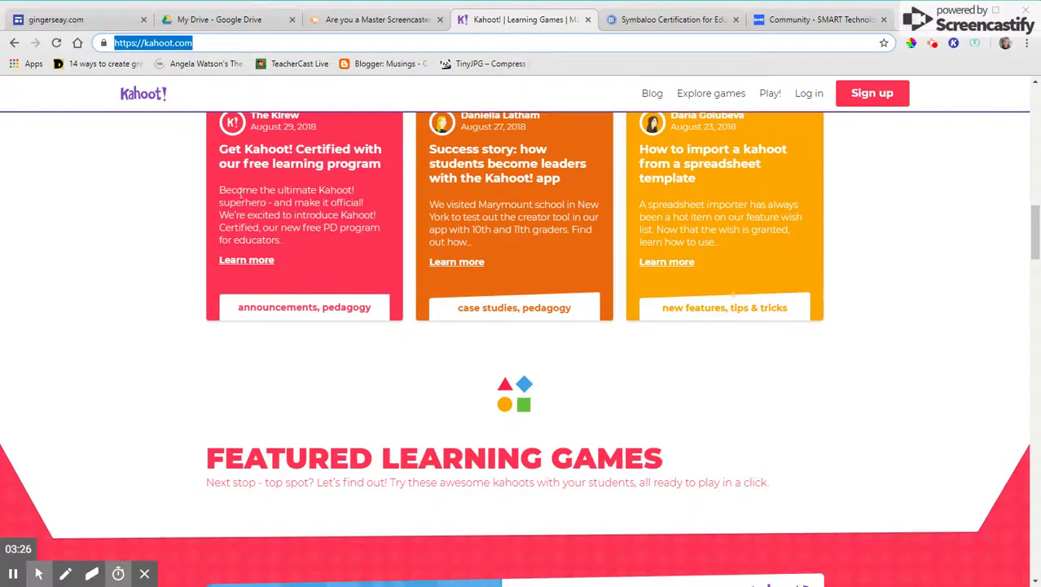
pyautogui.scroll(2, 327, 268)
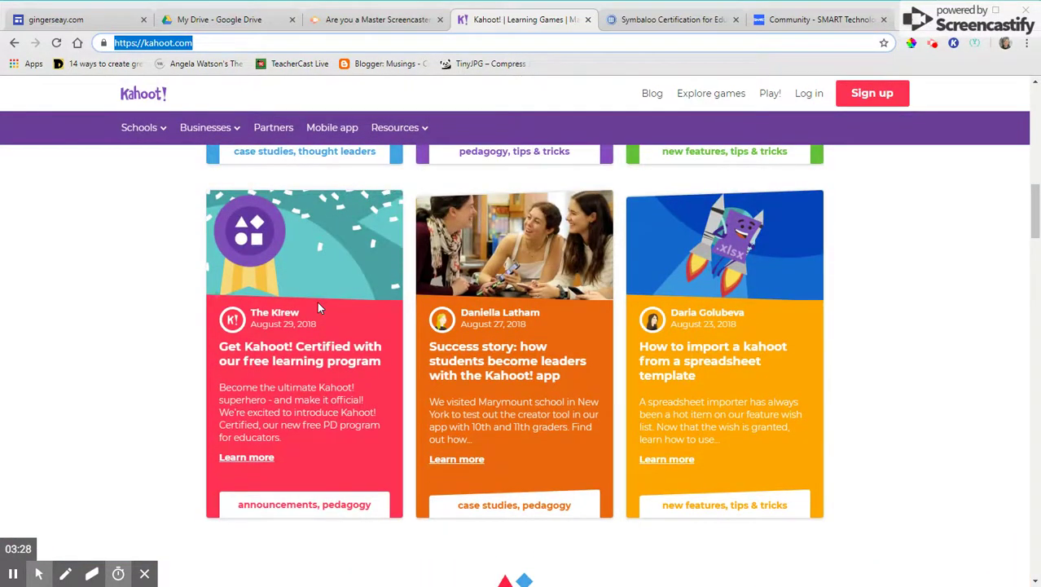
pyautogui.scroll(6, 343, 319)
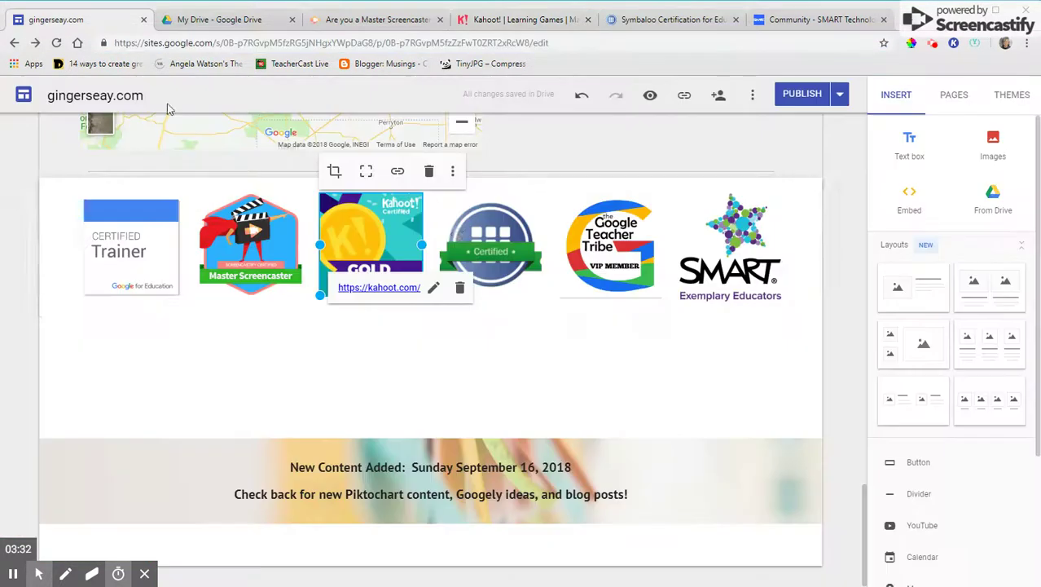
pyautogui.click(123, 21)
# Step: Link the Symbaloo Certified badge to blog.symbaloo.com/certification/ using the copied page address
pyautogui.click(495, 248)
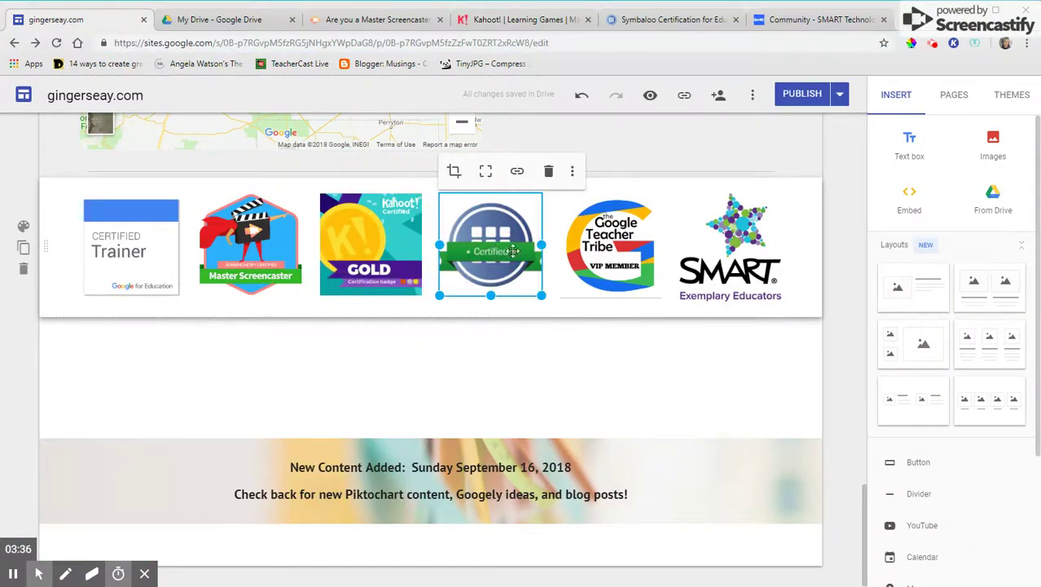
pyautogui.click(656, 21)
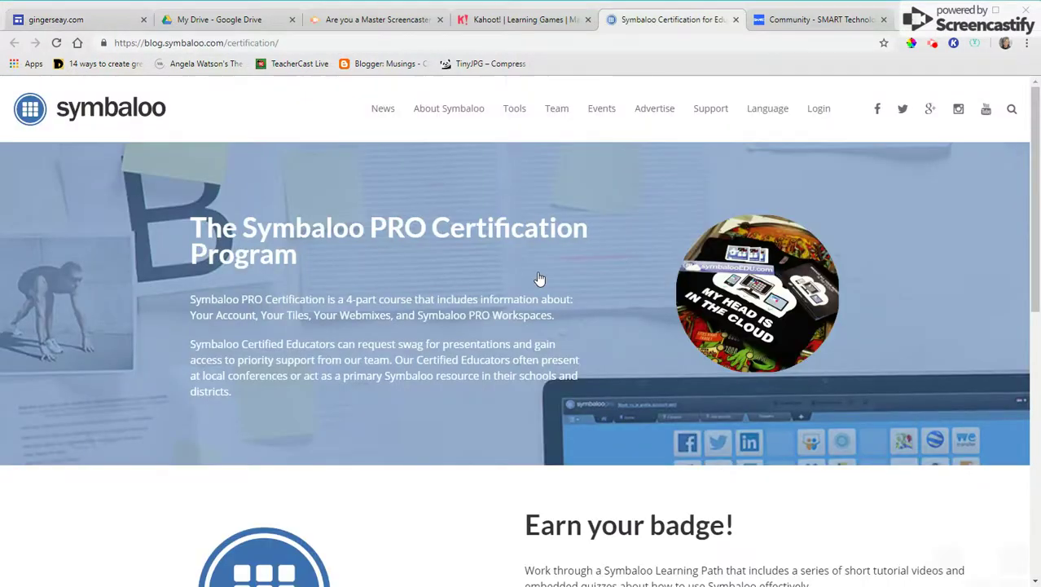
pyautogui.click(204, 42)
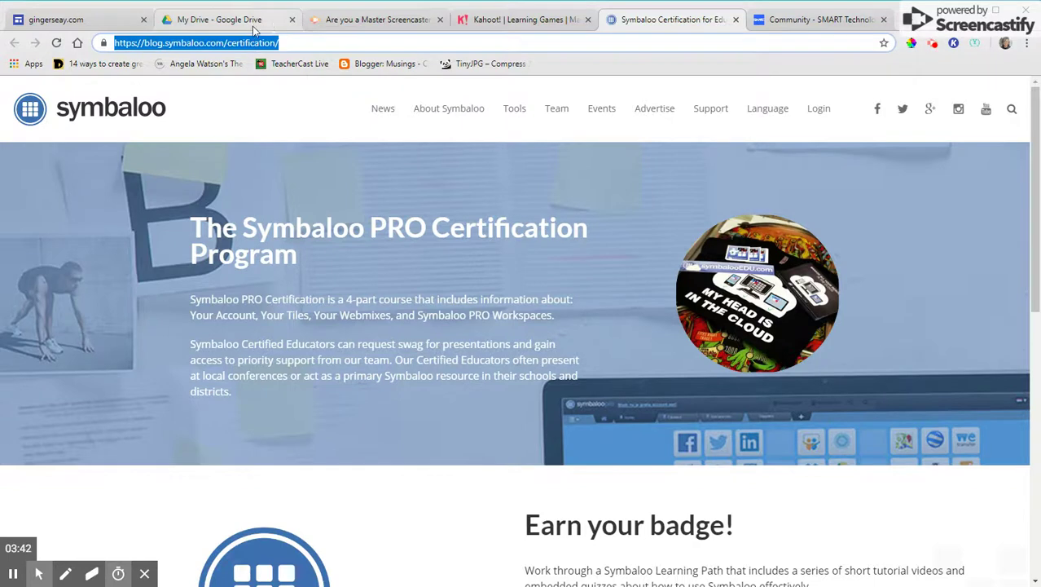
pyautogui.click(77, 20)
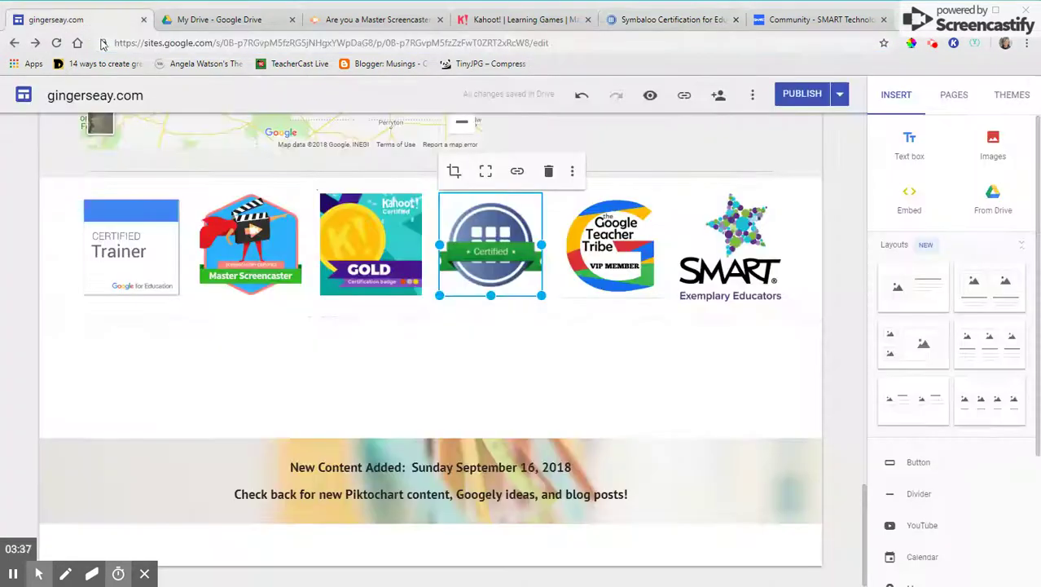
pyautogui.click(516, 173)
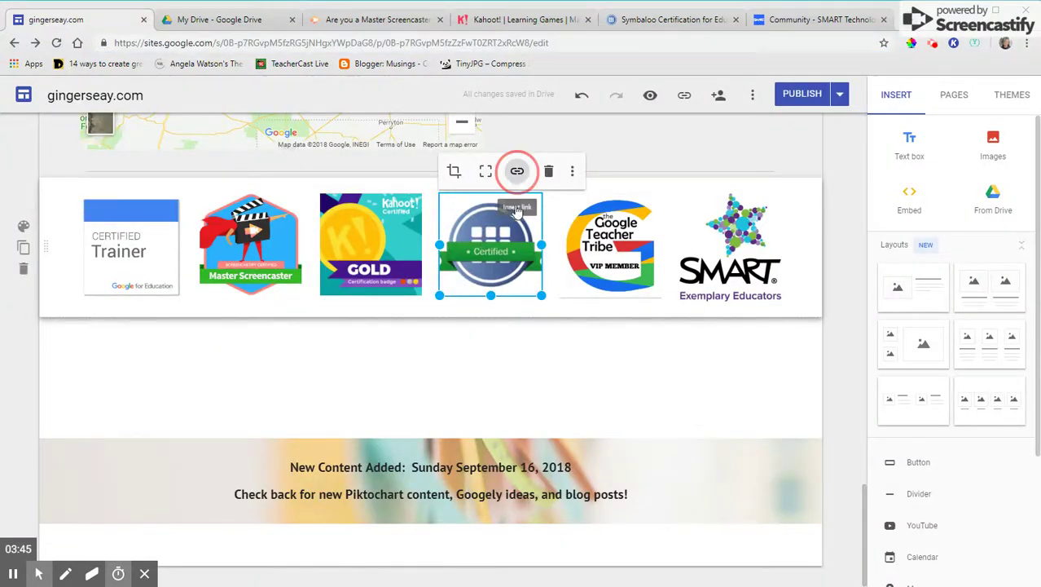
pyautogui.hotkey('ctrl', 'v')
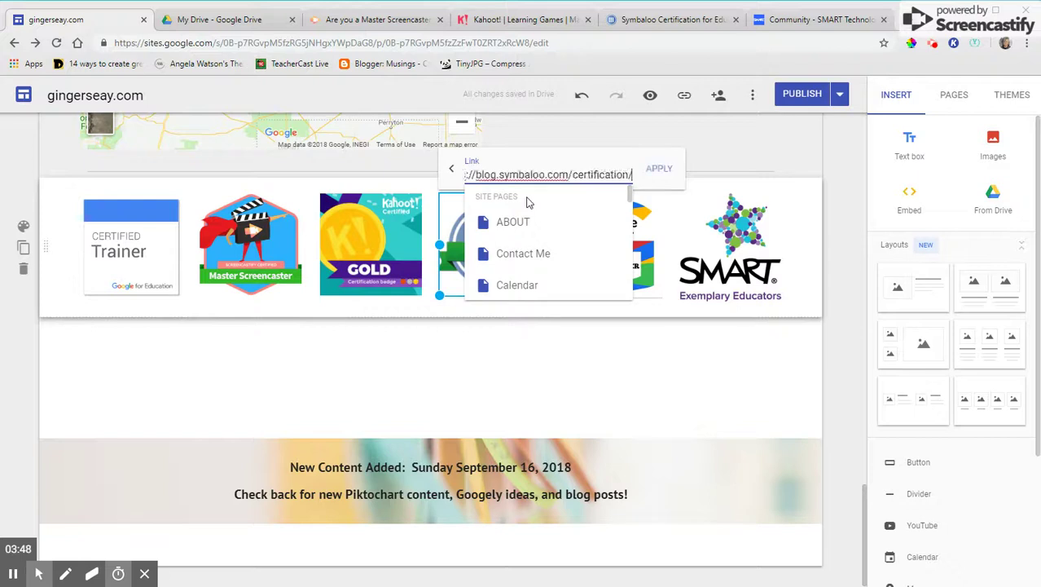
pyautogui.click(656, 171)
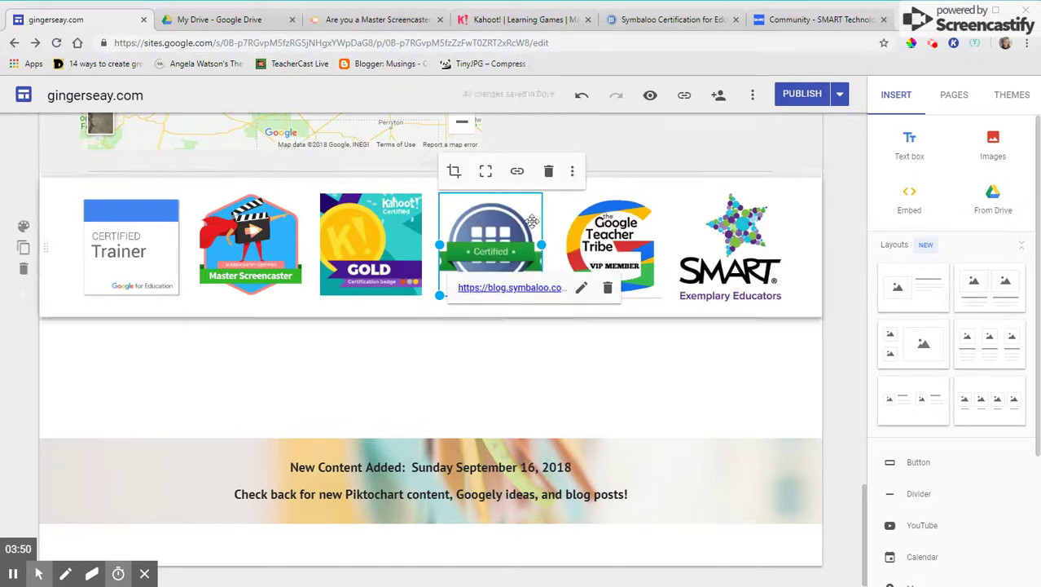
pyautogui.click(747, 243)
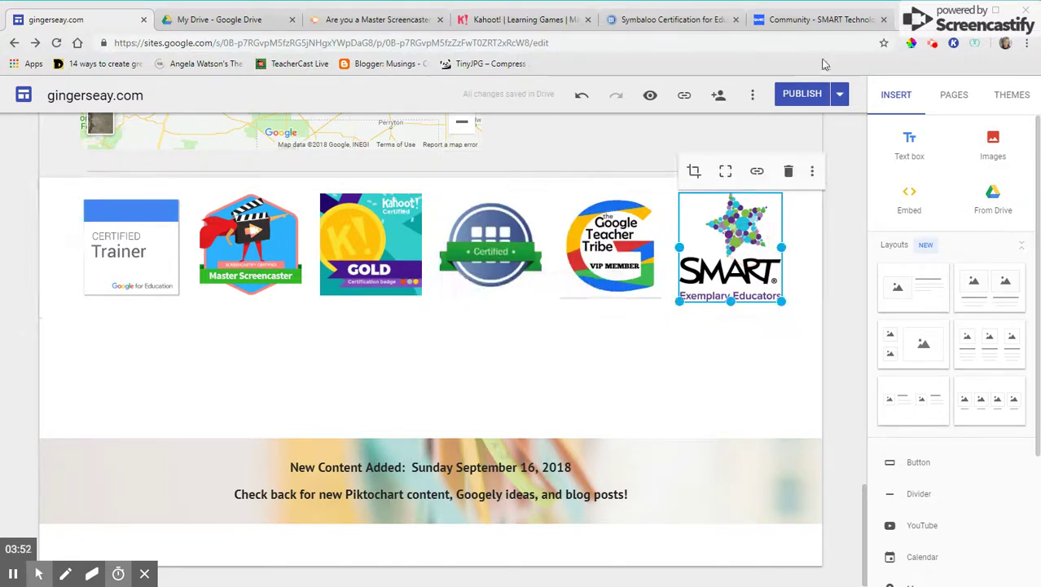
# Step: Link the SMART Exemplary Educators badge to home.smarttech.com/services/community, dismissing the survey popup
pyautogui.click(804, 22)
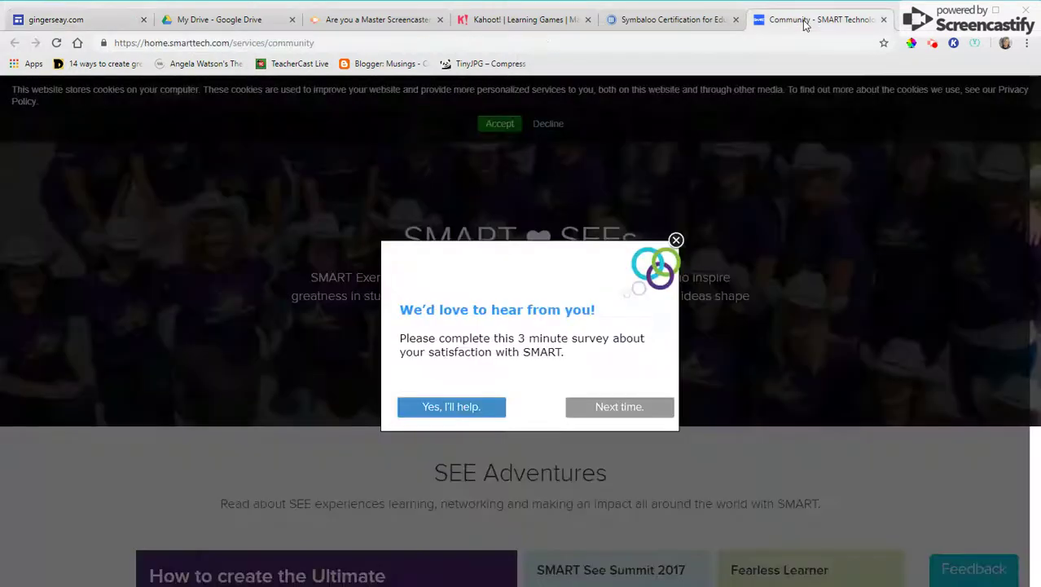
pyautogui.click(578, 408)
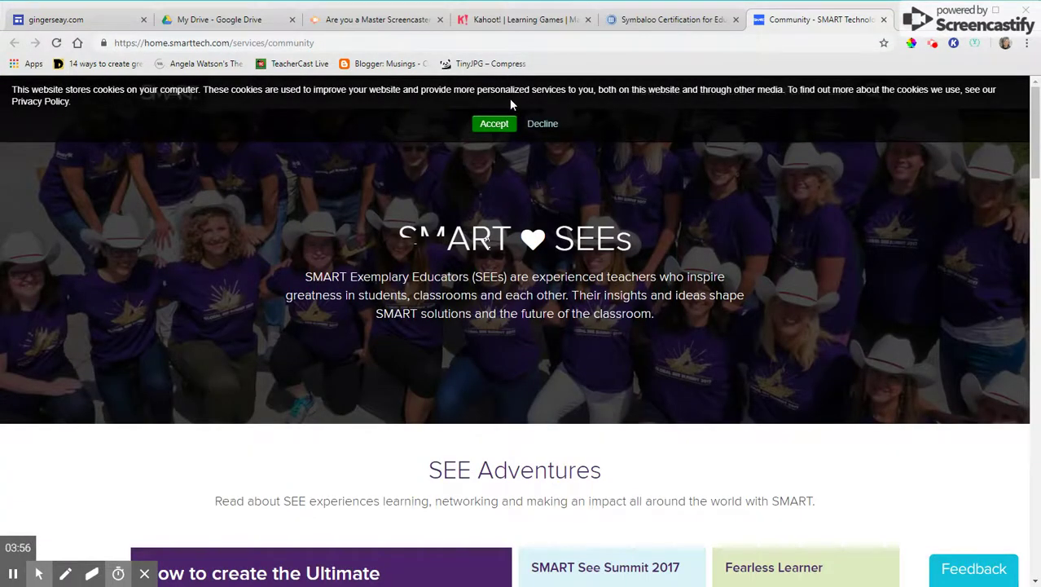
pyautogui.click(432, 43)
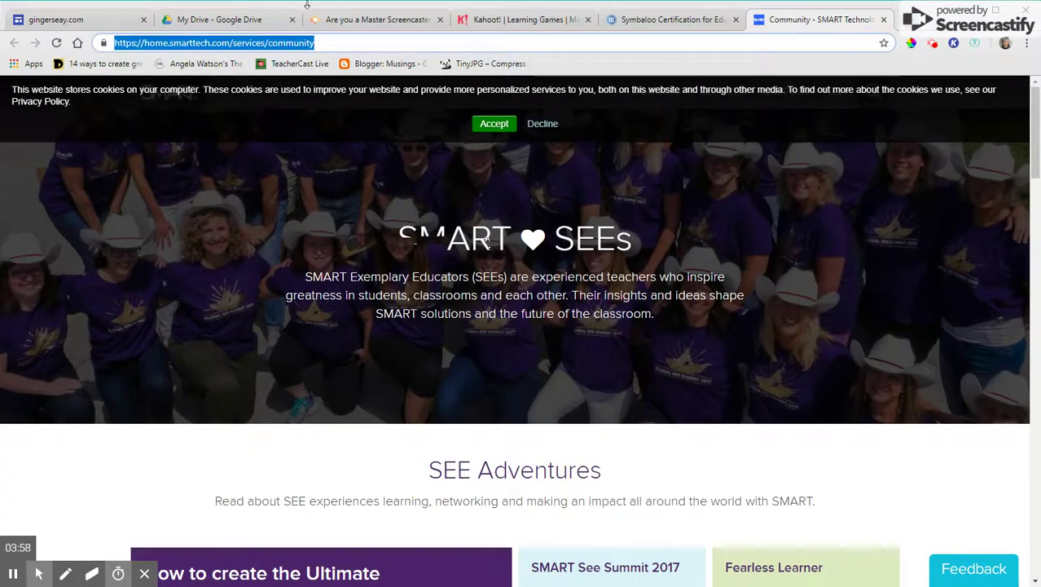
pyautogui.click(55, 20)
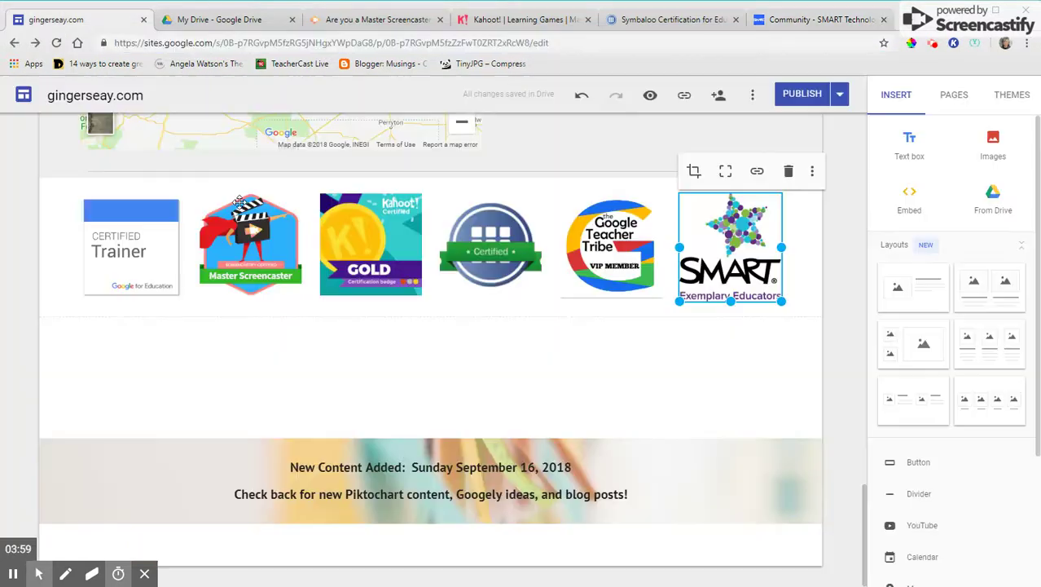
pyautogui.click(757, 172)
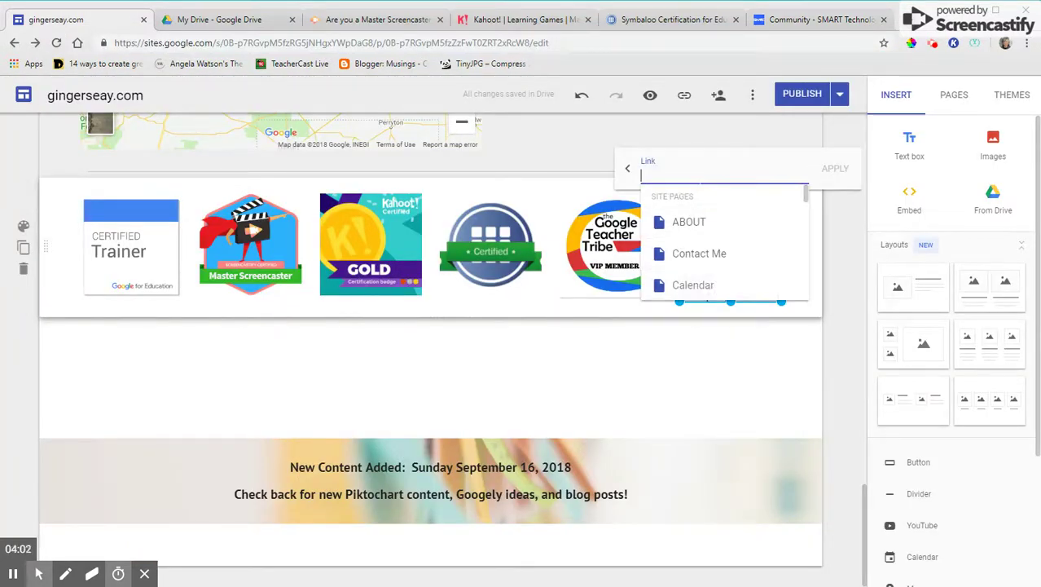
pyautogui.hotkey('ctrl', 'v')
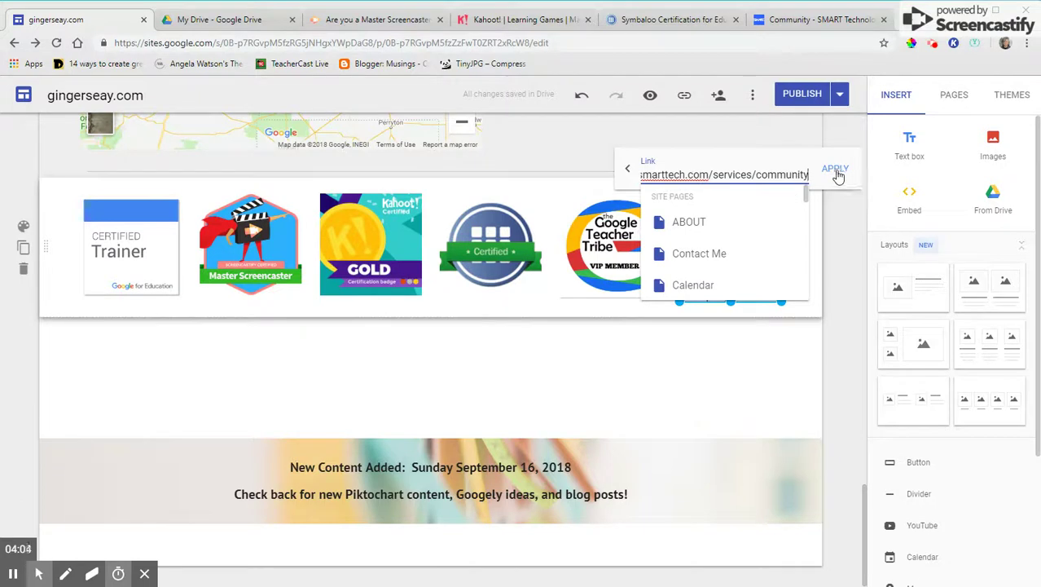
pyautogui.click(836, 172)
pyautogui.click(830, 210)
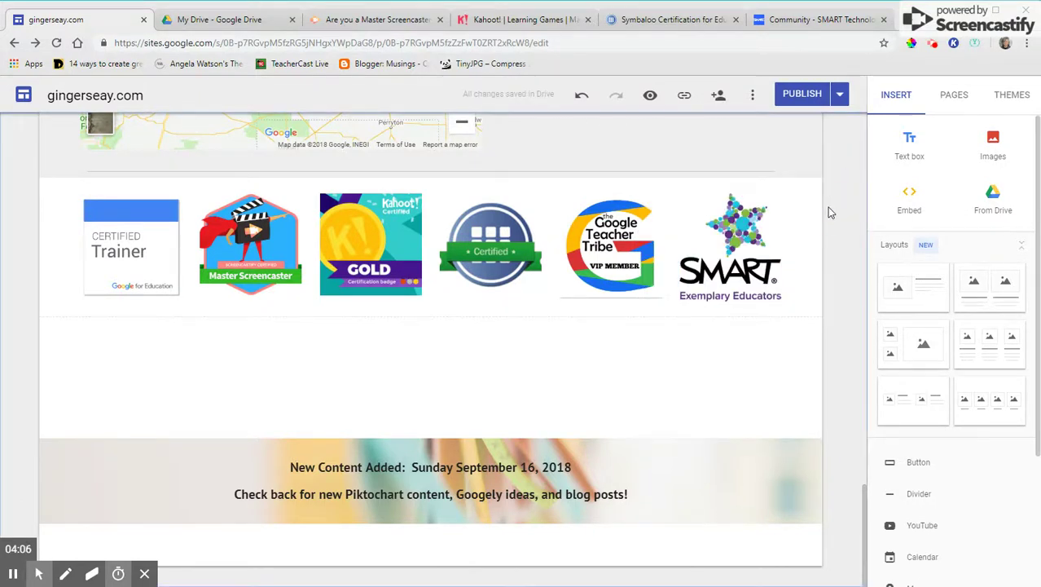
# Step: Publish the site, view it live, and scroll down to the badge row
pyautogui.click(795, 98)
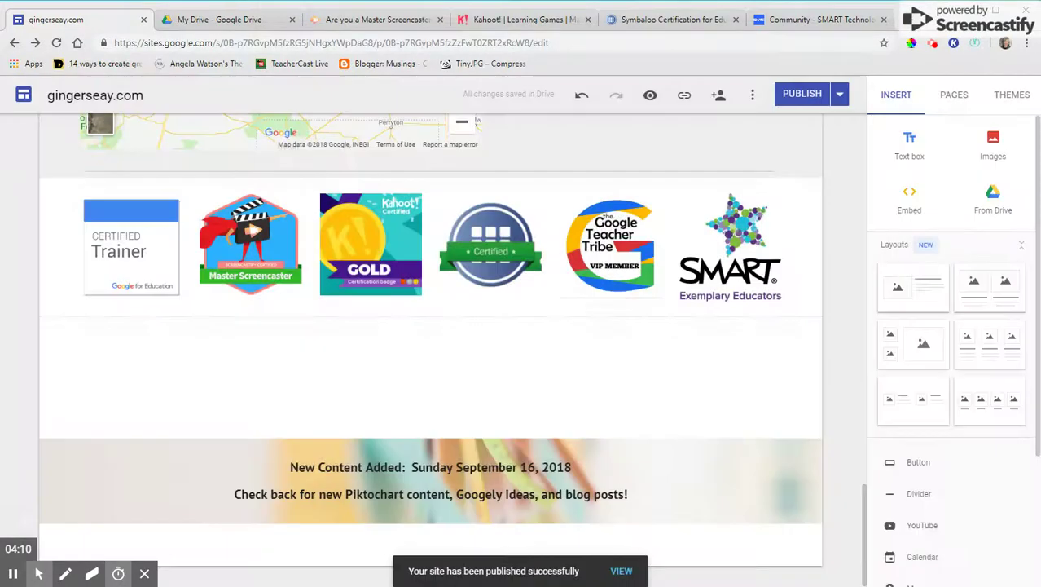
pyautogui.click(649, 96)
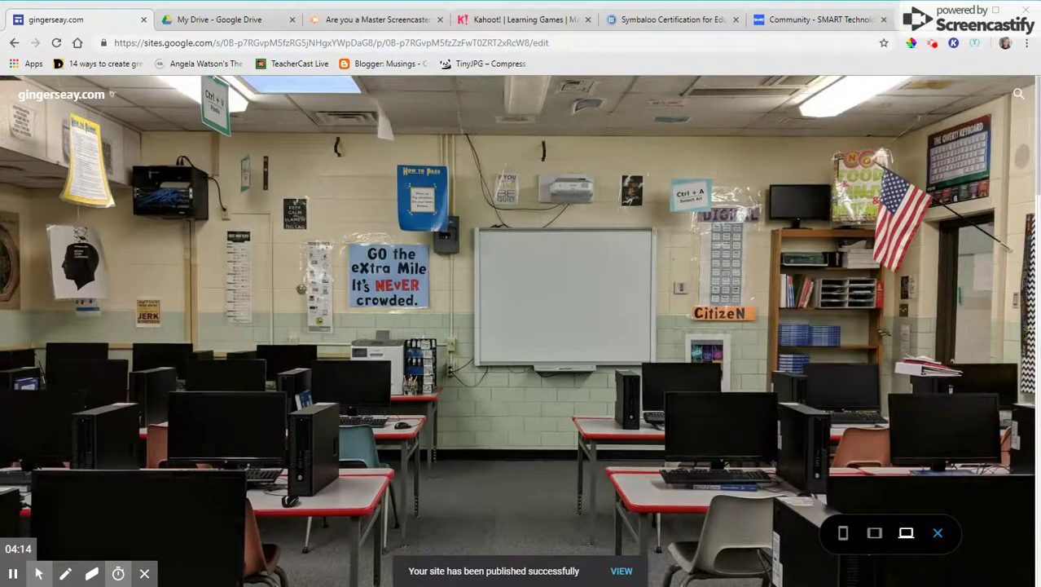
pyautogui.scroll(-5, 405, 306)
pyautogui.scroll(-10, 405, 306)
pyautogui.scroll(-5, 405, 306)
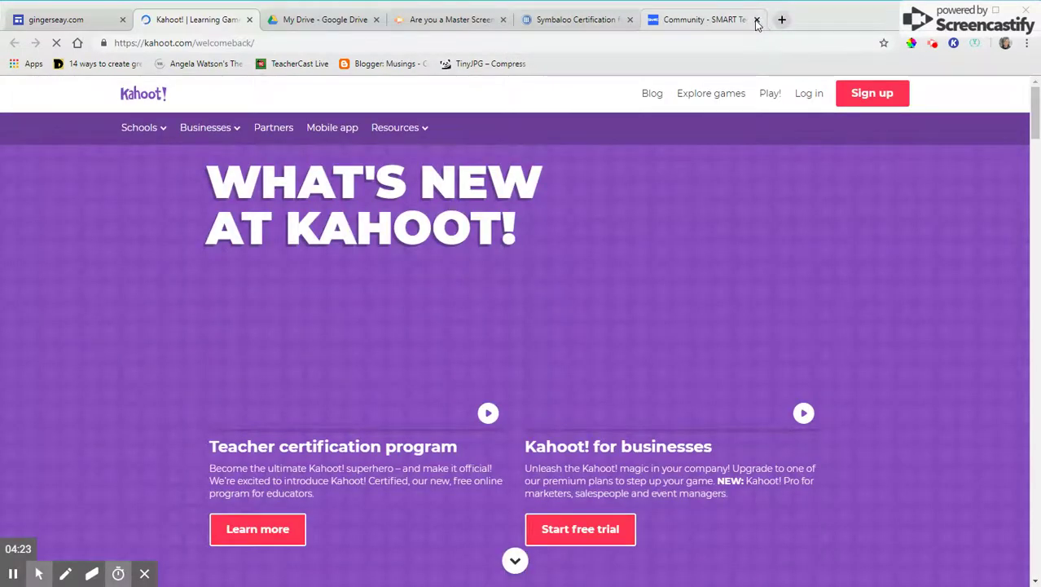
# Step: Close the Symbaloo, SMART Community and Screencastify tabs, returning to the gingerseay.com badge page
pyautogui.click(630, 20)
pyautogui.click(656, 20)
pyautogui.click(456, 20)
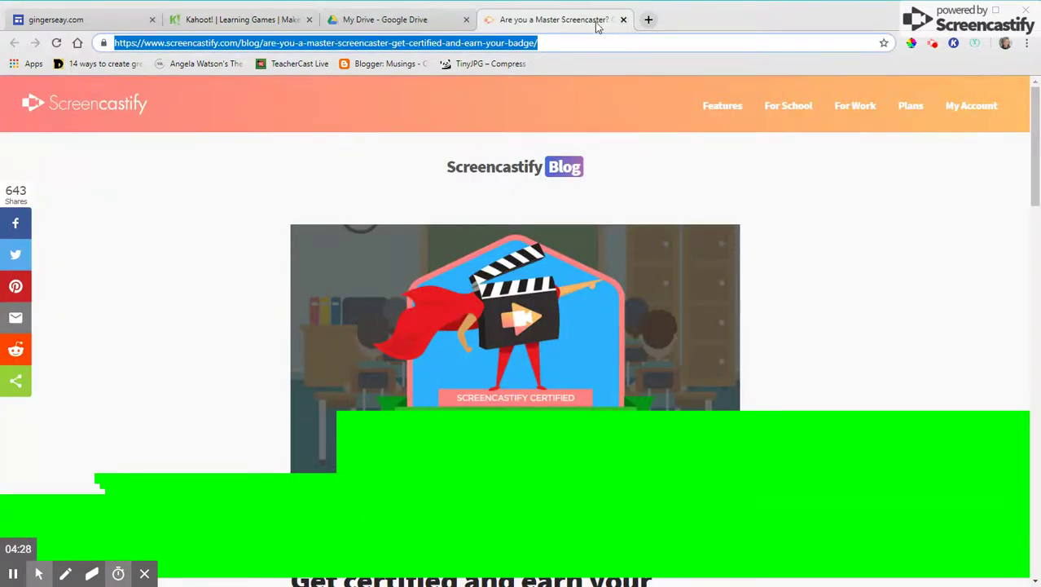
pyautogui.click(624, 20)
pyautogui.click(239, 20)
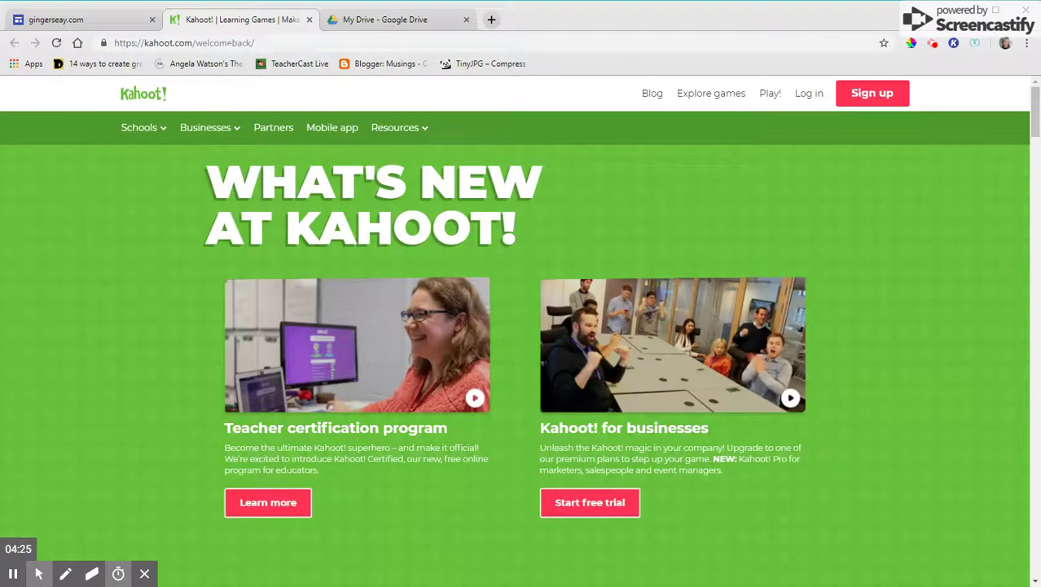
pyautogui.click(138, 20)
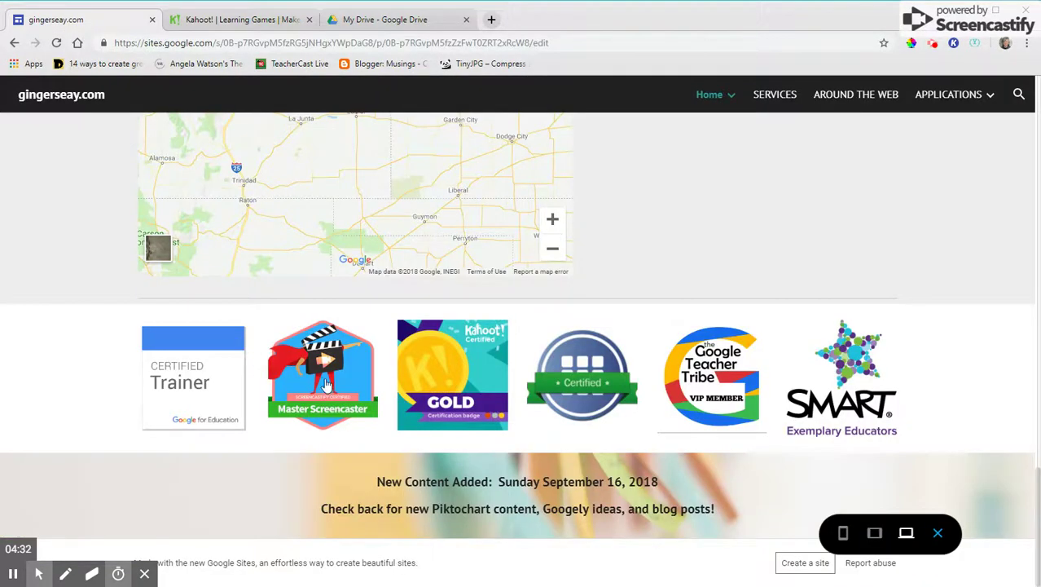